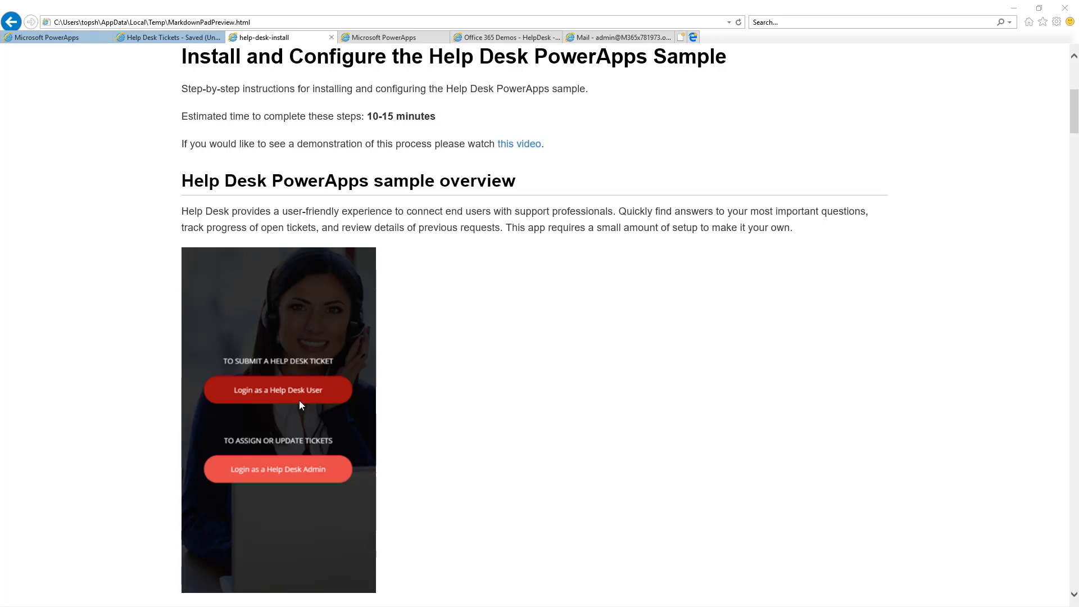
# Step: Read through the Help Desk install guide from the sample overview to the Create Connections instructions
pyautogui.scroll(-5, 491, 387)
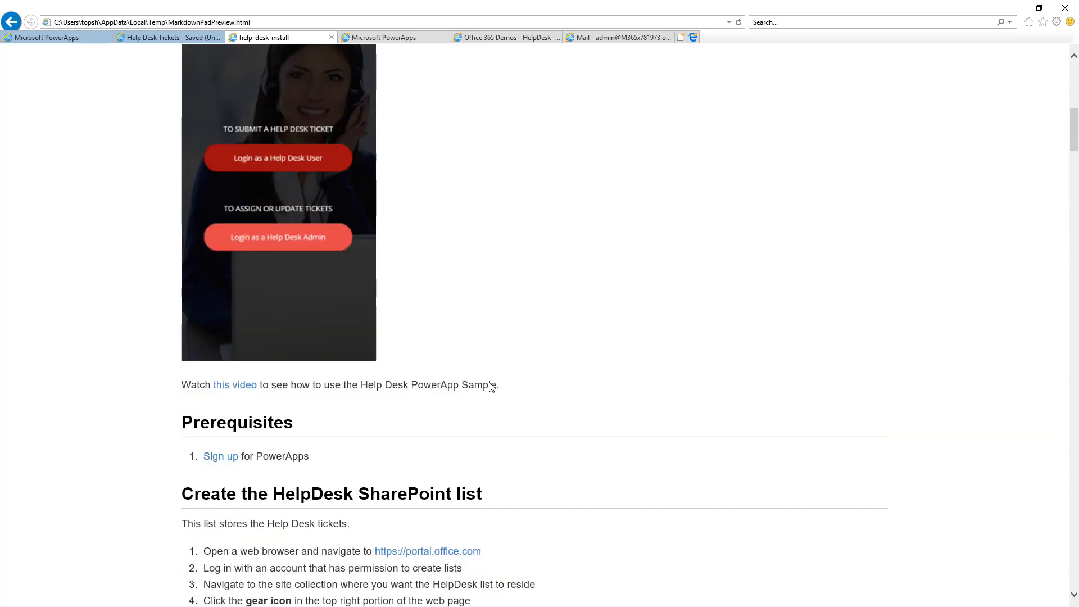
pyautogui.scroll(-1, 492, 387)
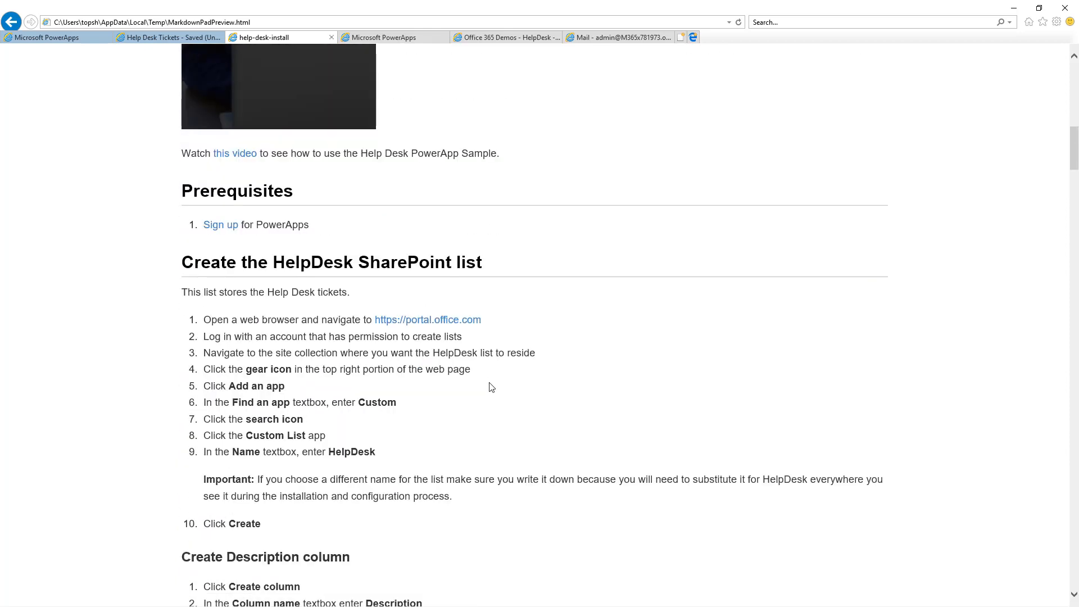
pyautogui.scroll(-1, 492, 388)
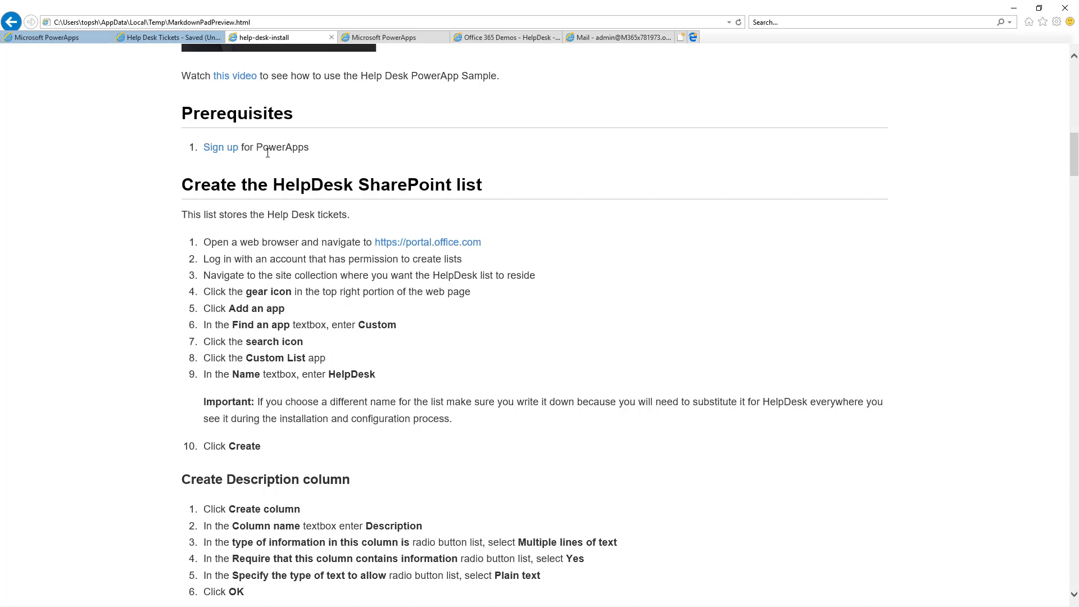
pyautogui.scroll(-8, 268, 153)
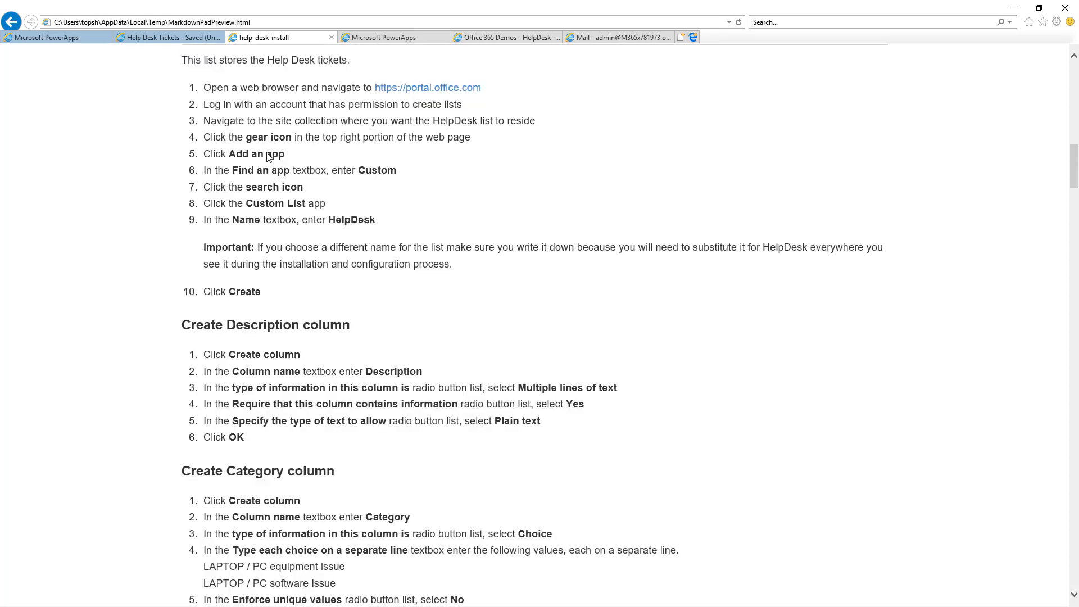
pyautogui.scroll(-12, 268, 153)
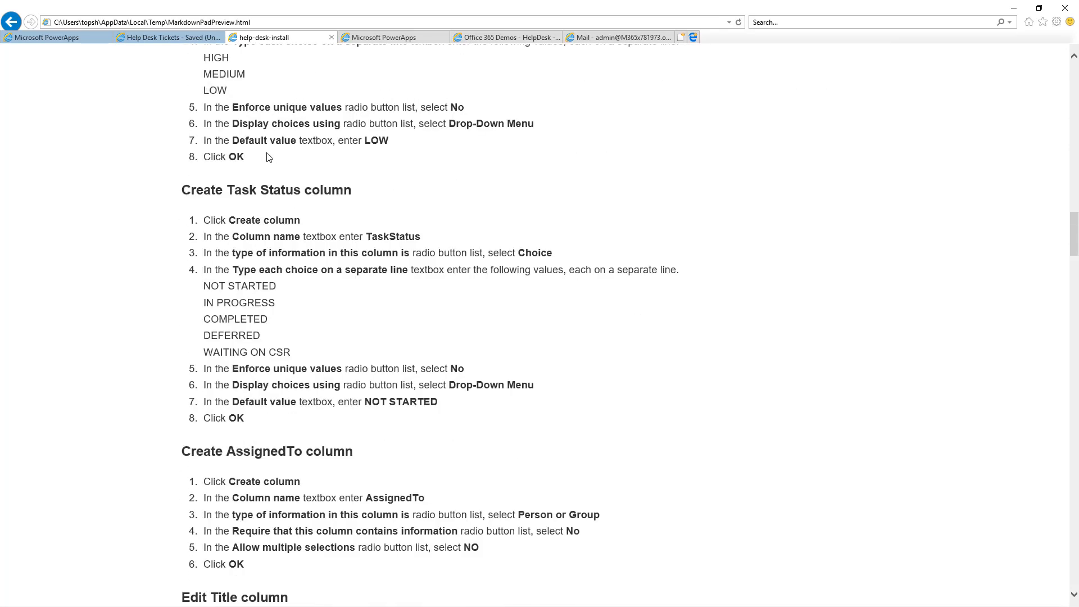
pyautogui.scroll(-5, 268, 158)
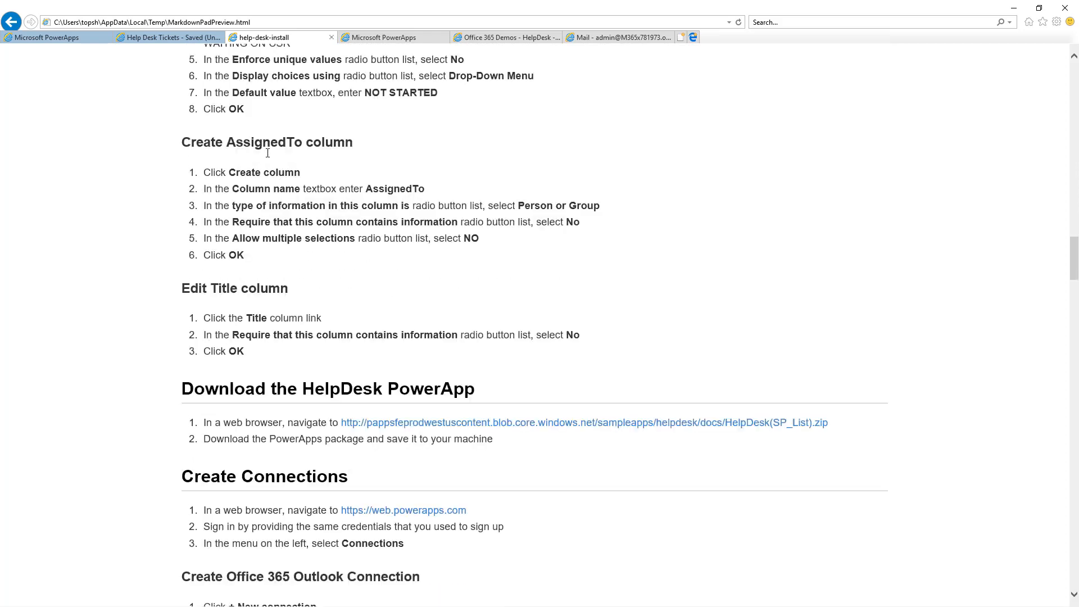
pyautogui.scroll(-1, 268, 158)
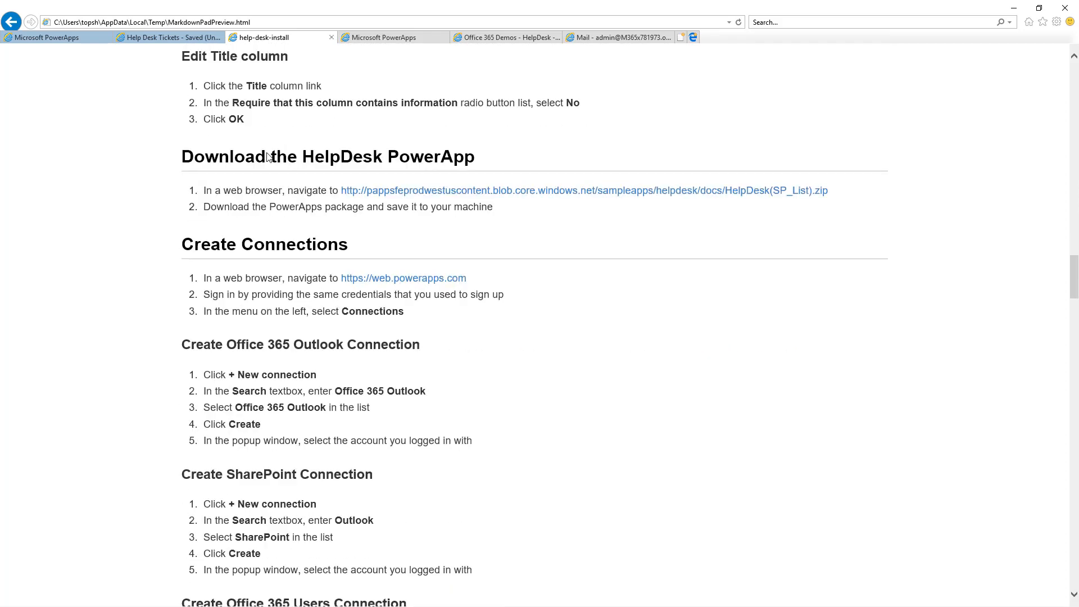
pyautogui.scroll(-1, 267, 155)
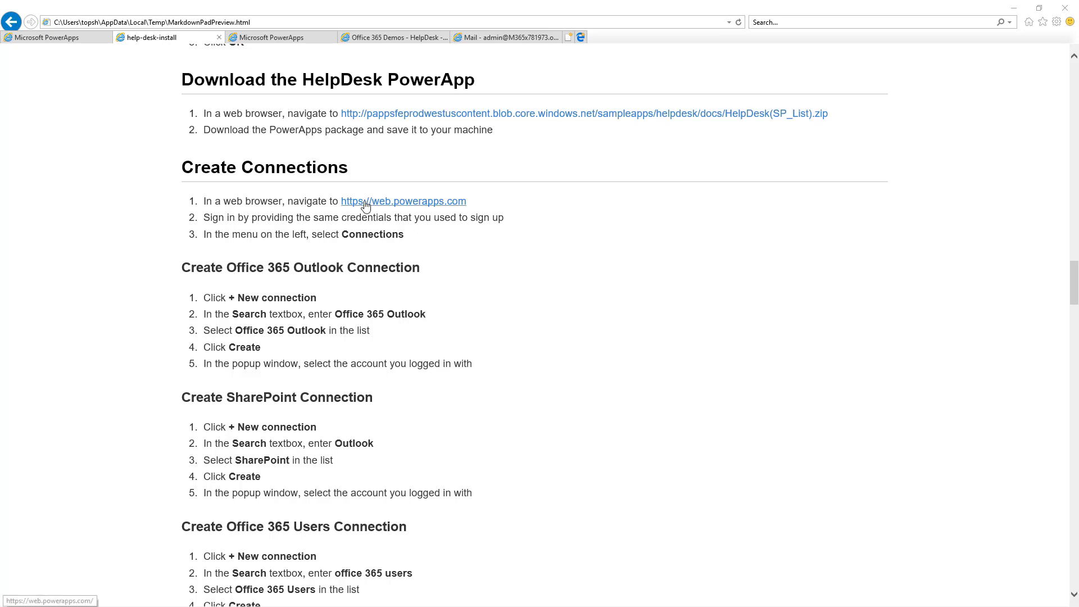
pyautogui.scroll(-1, 368, 202)
pyautogui.scroll(1, 434, 200)
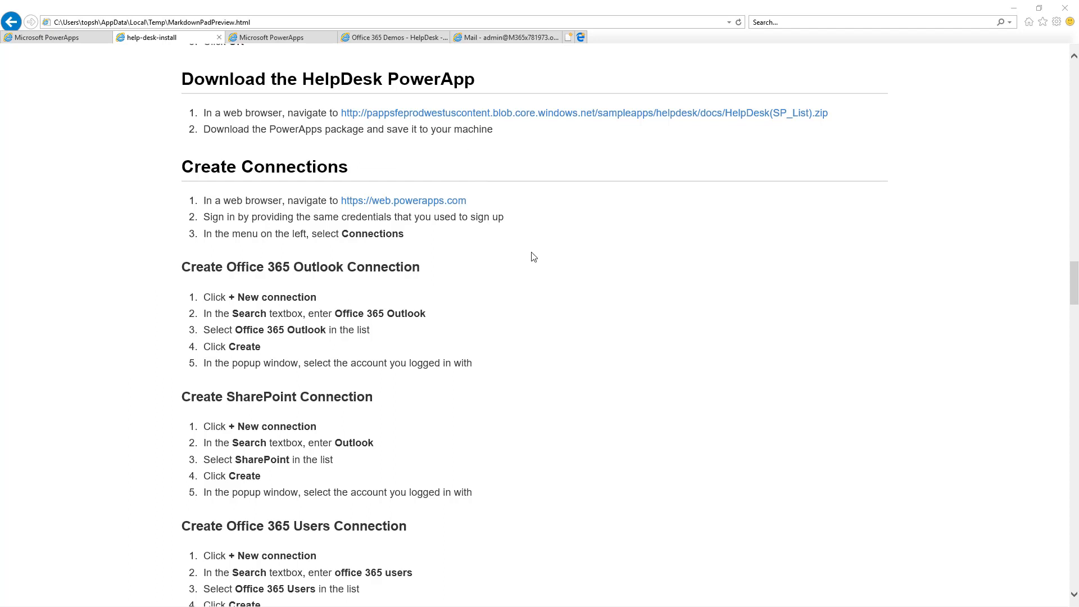
pyautogui.scroll(-3, 533, 256)
pyautogui.scroll(-1, 534, 257)
pyautogui.scroll(1, 534, 257)
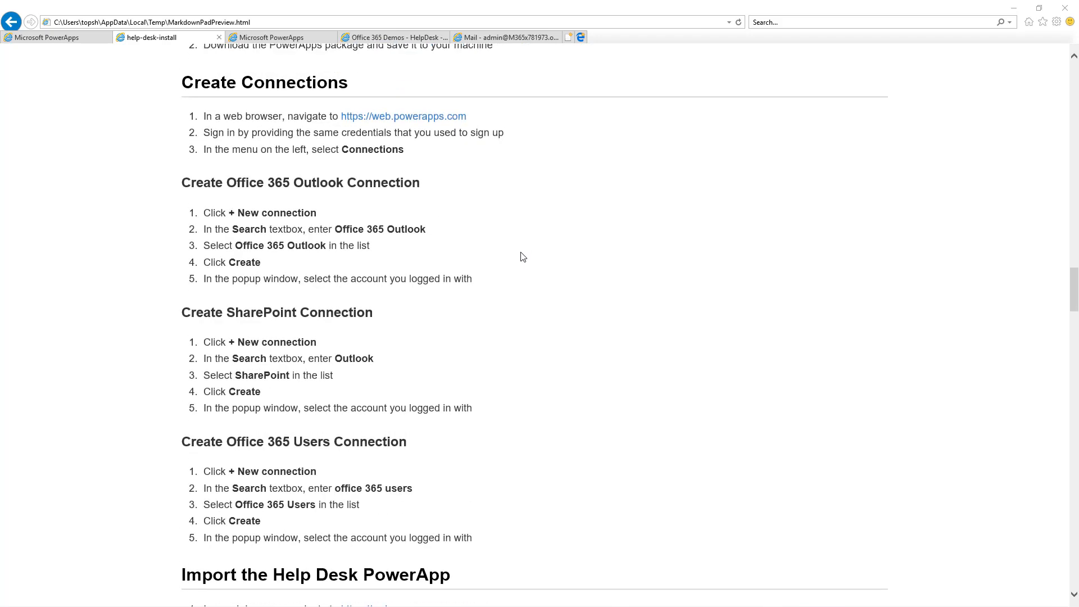
# Step: Switch to PowerApps and create a new Office 365 Outlook connection with the signed-in administrator account
pyautogui.click(58, 41)
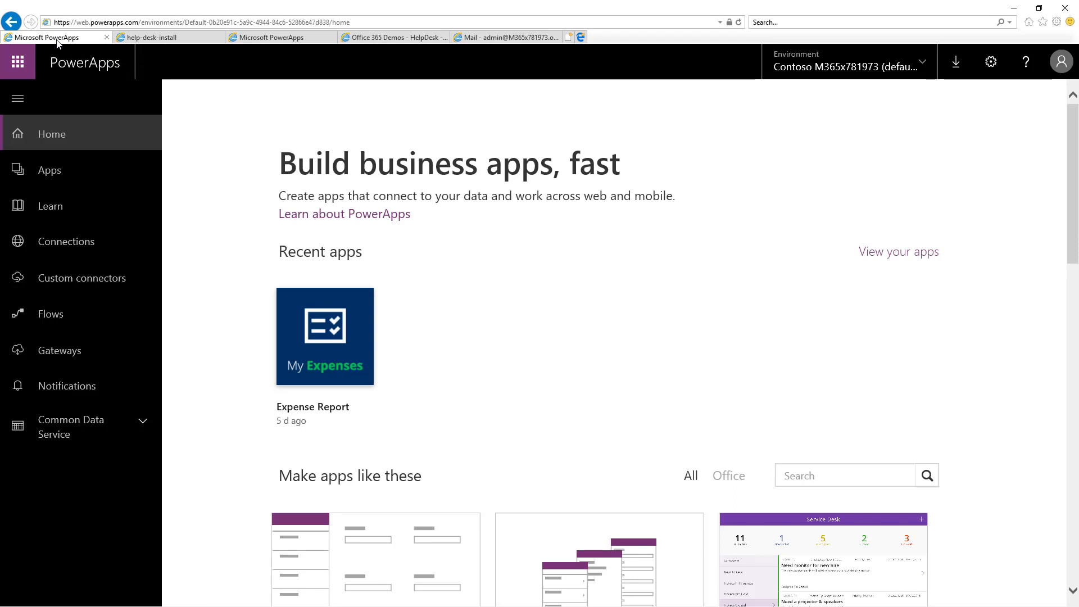
pyautogui.click(71, 248)
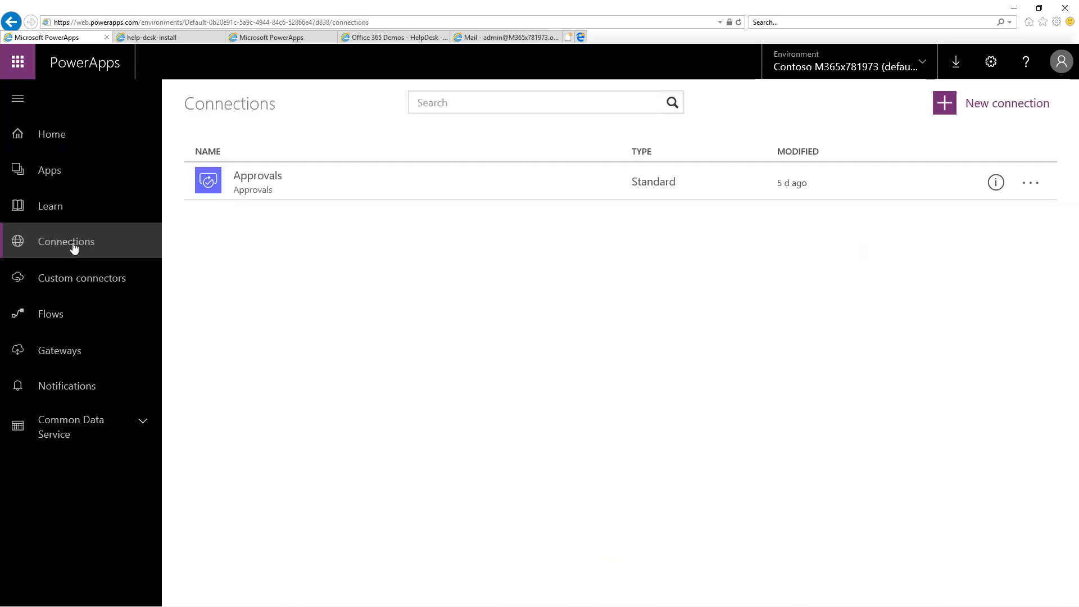
pyautogui.click(988, 112)
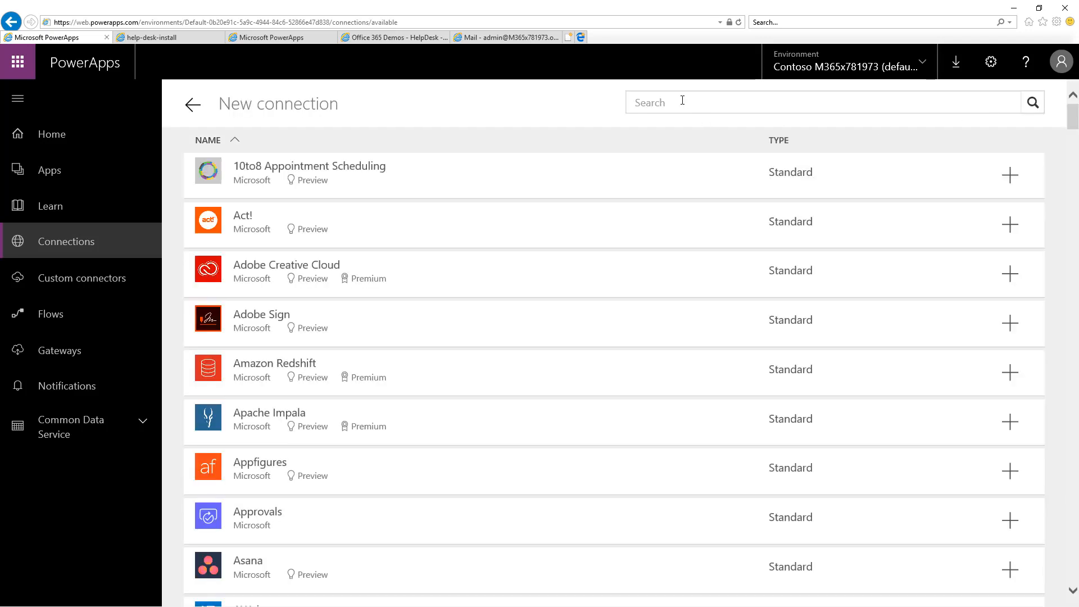
pyautogui.click(682, 100)
pyautogui.write('of')
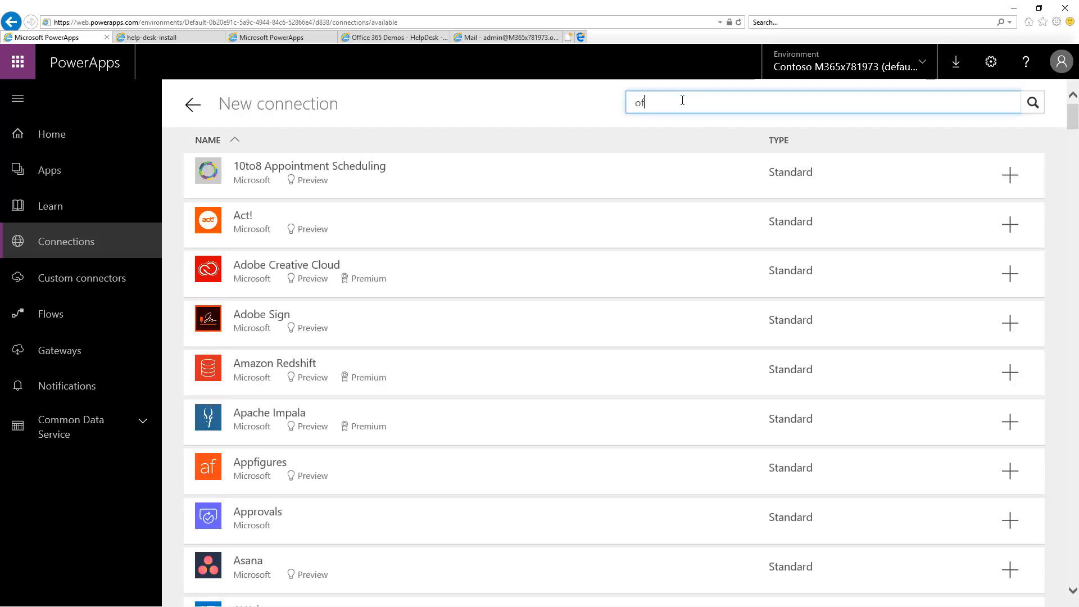
pyautogui.write('fice 365 outlook')
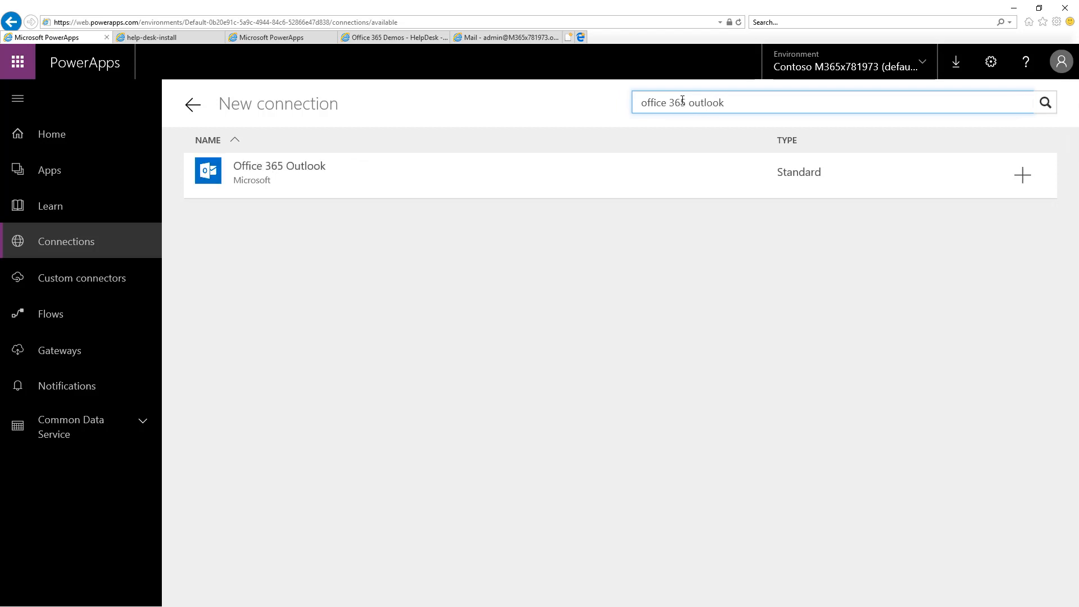
pyautogui.click(488, 176)
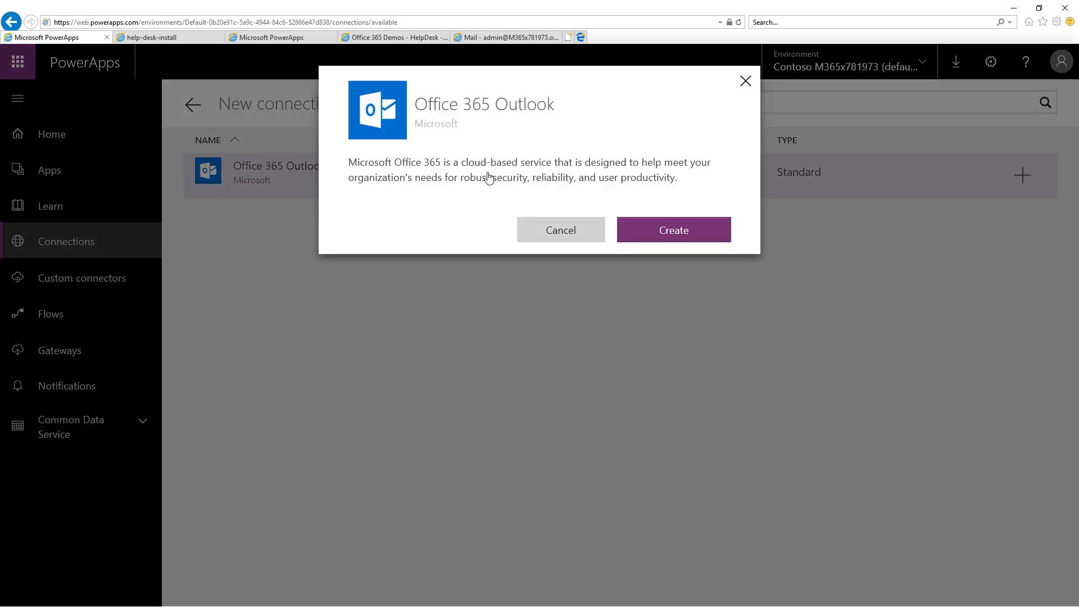
pyautogui.click(672, 234)
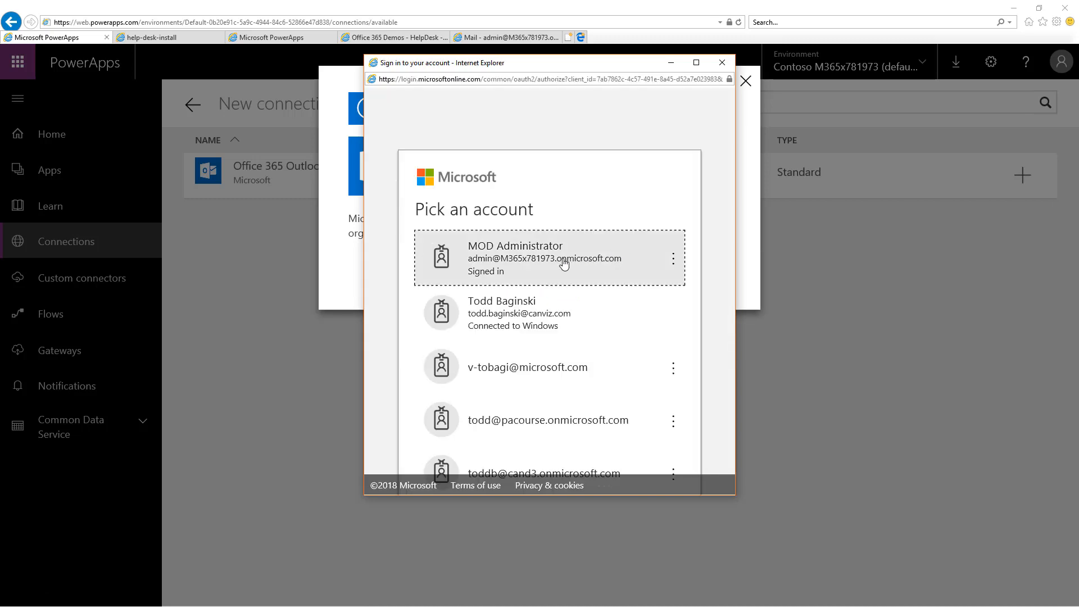
pyautogui.click(564, 264)
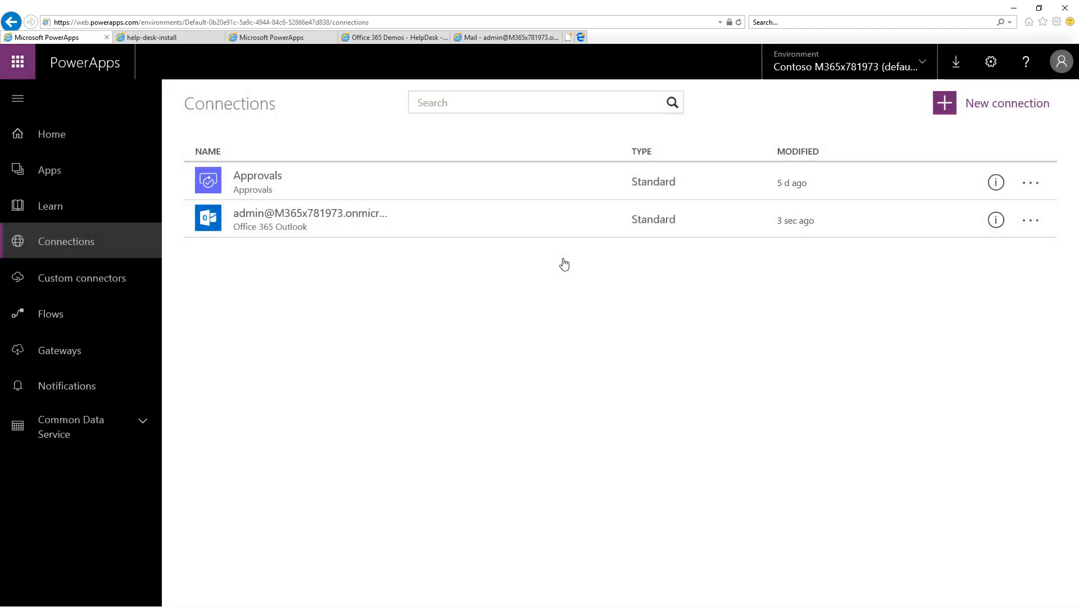
# Step: Create a new SharePoint connection that connects directly (cloud-services), using the signed-in administrator account
pyautogui.click(997, 108)
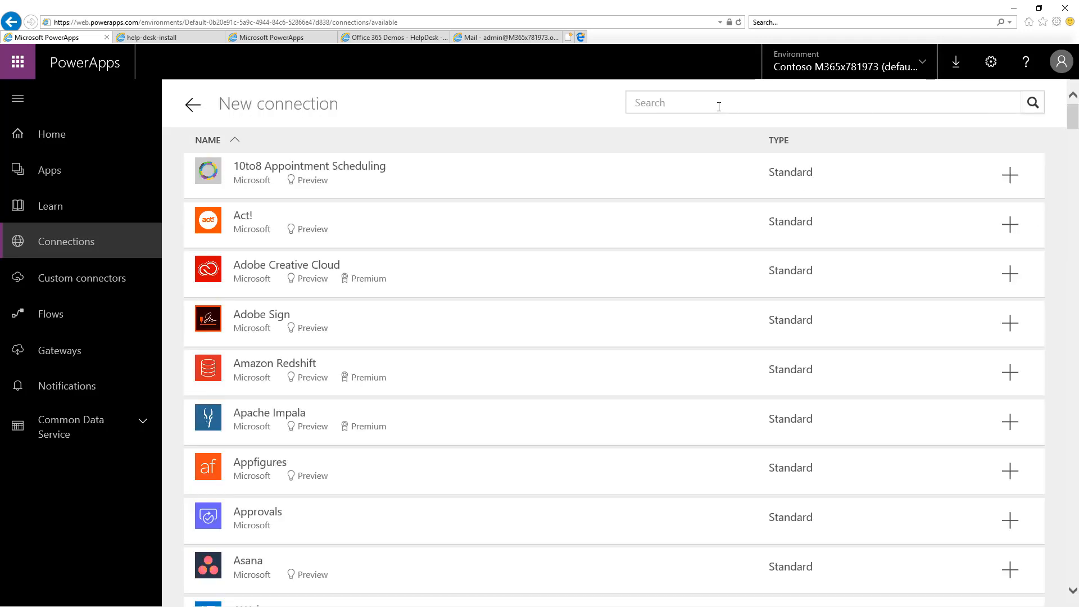
pyautogui.click(719, 107)
pyautogui.write('sharepoint')
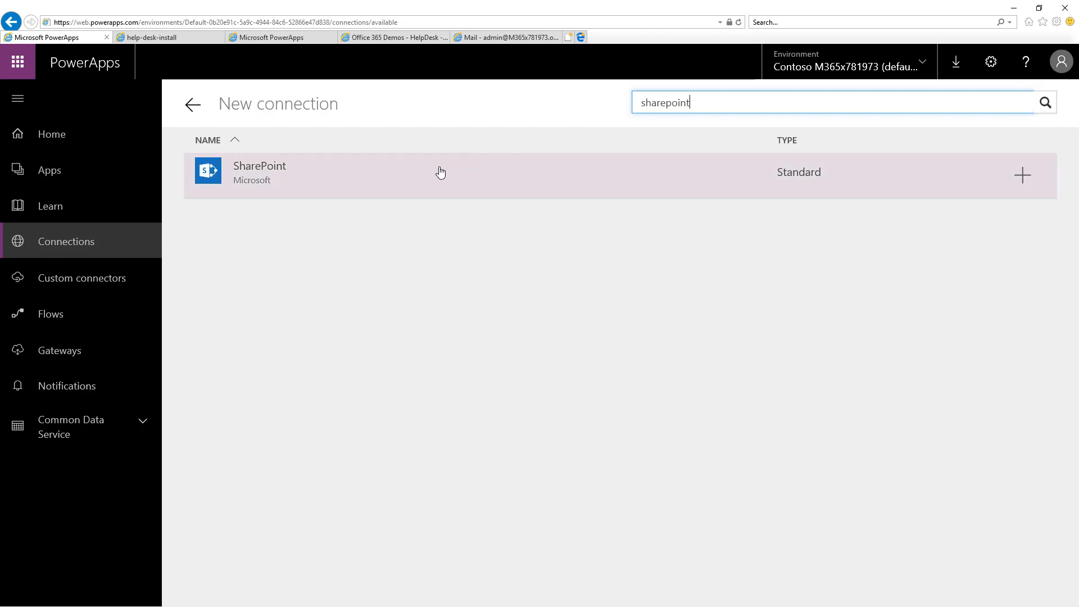
pyautogui.click(441, 174)
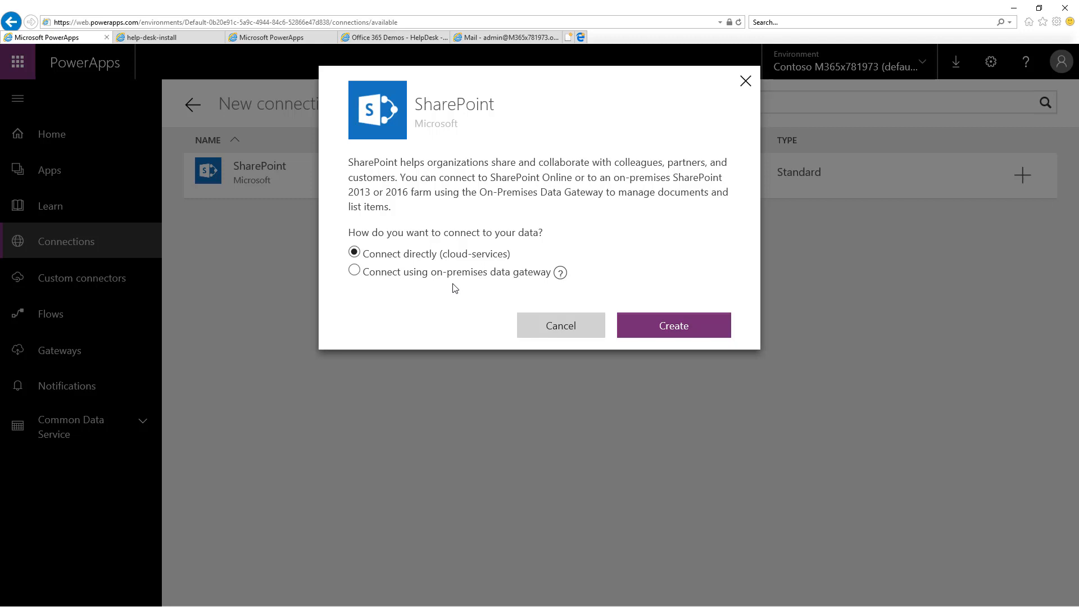
pyautogui.click(664, 329)
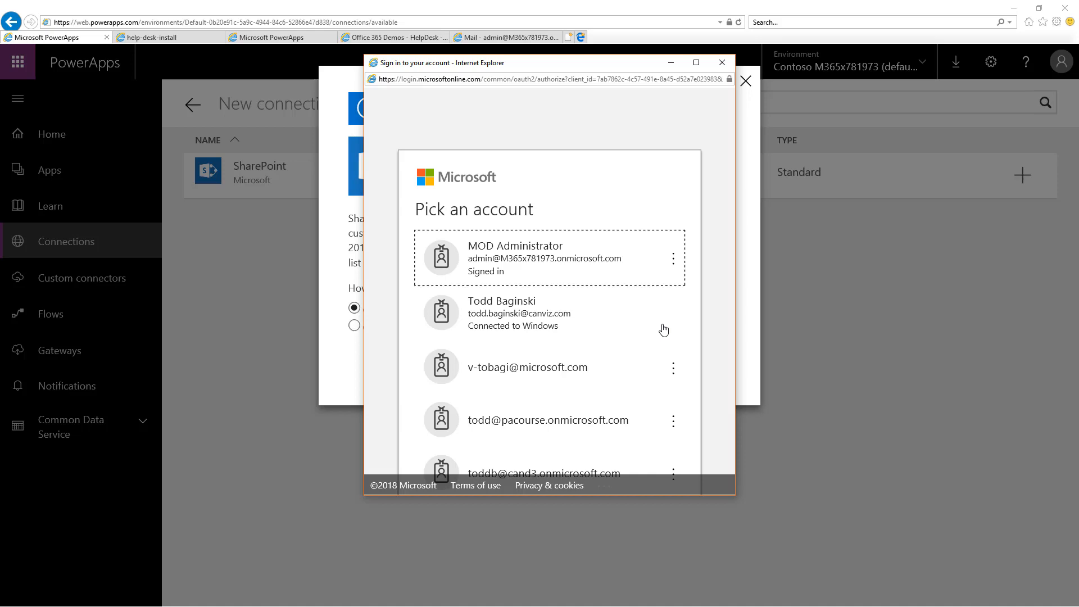
pyautogui.click(564, 263)
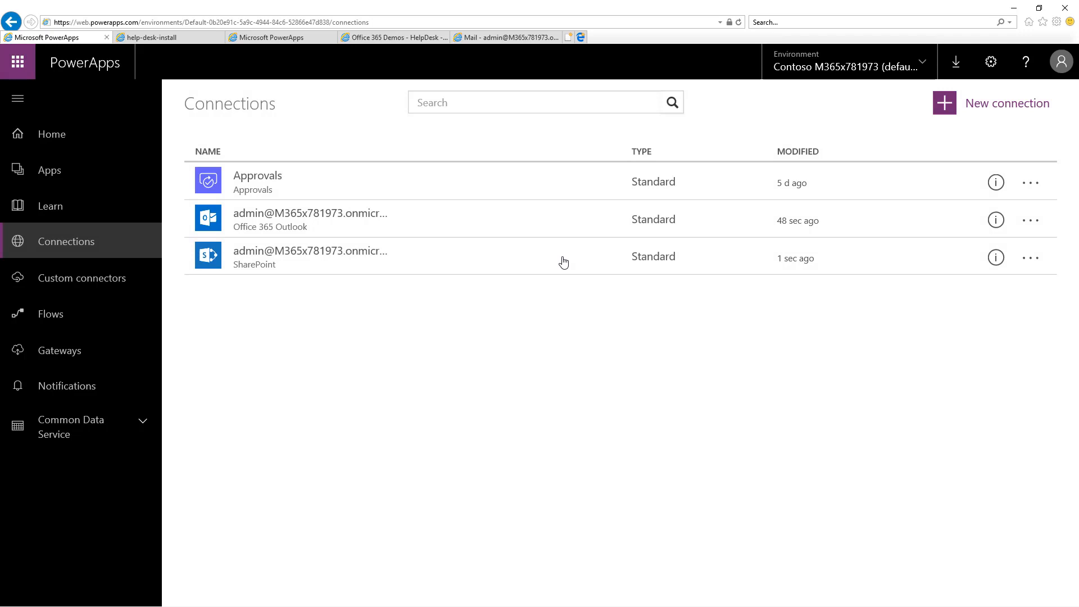
# Step: Create a new Office 365 Users connection with the signed-in administrator account
pyautogui.click(1013, 105)
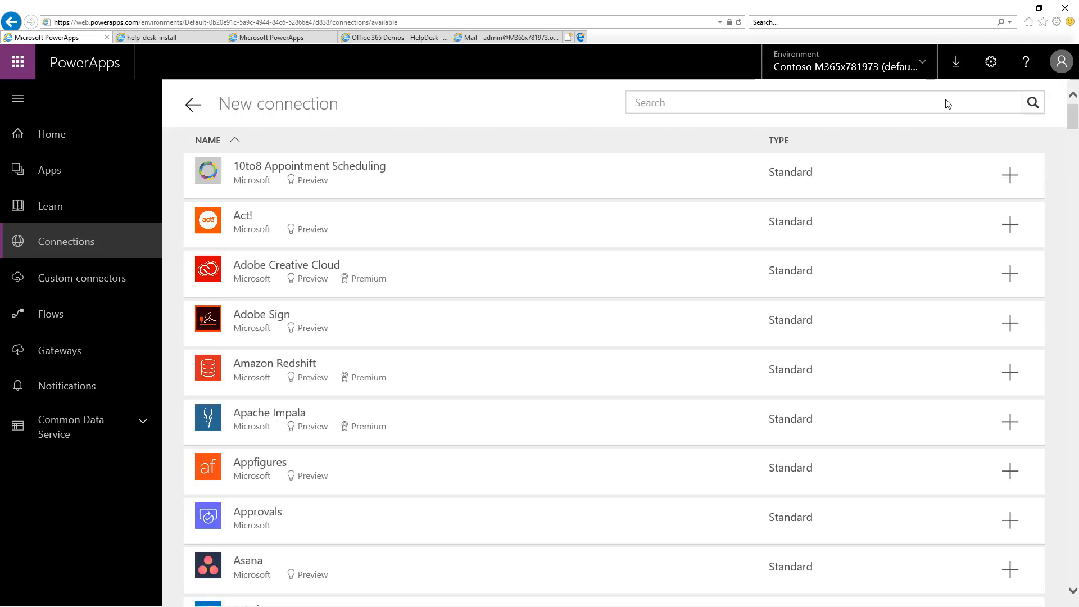
pyautogui.click(683, 105)
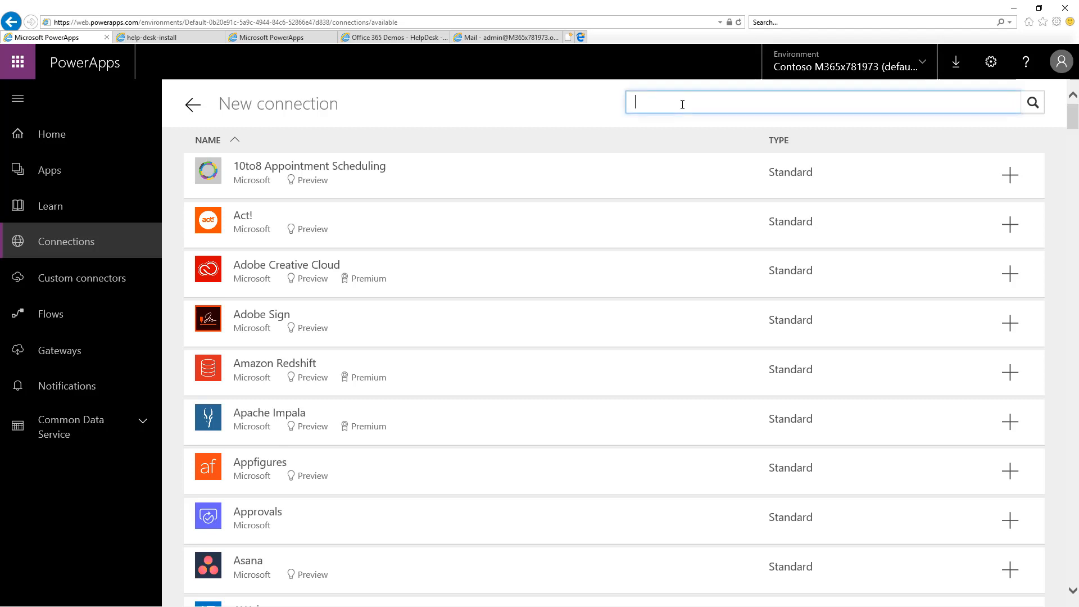
pyautogui.write('office 365 users')
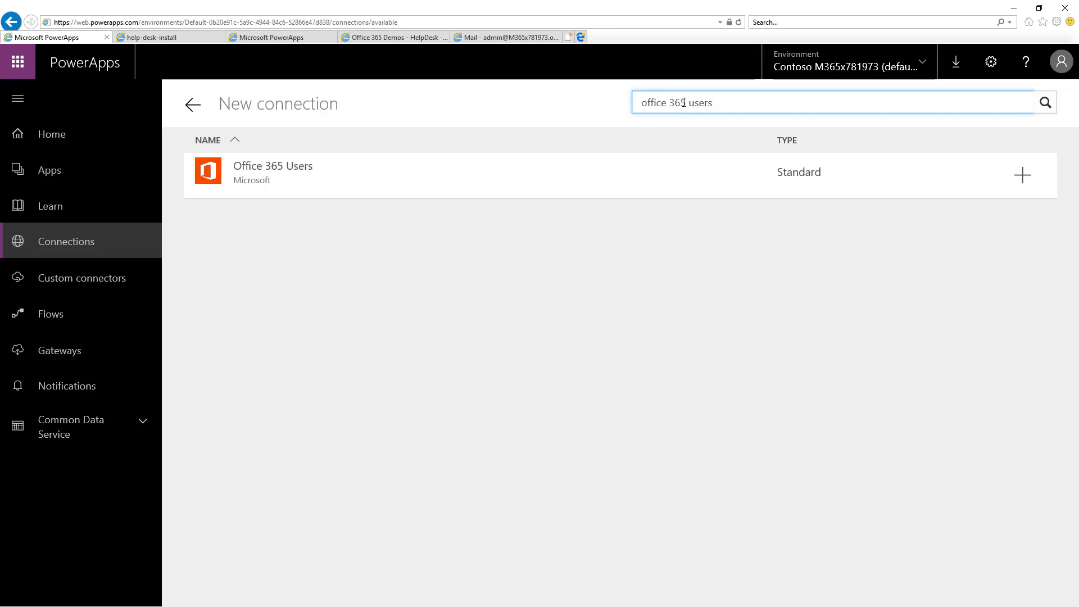
pyautogui.click(369, 193)
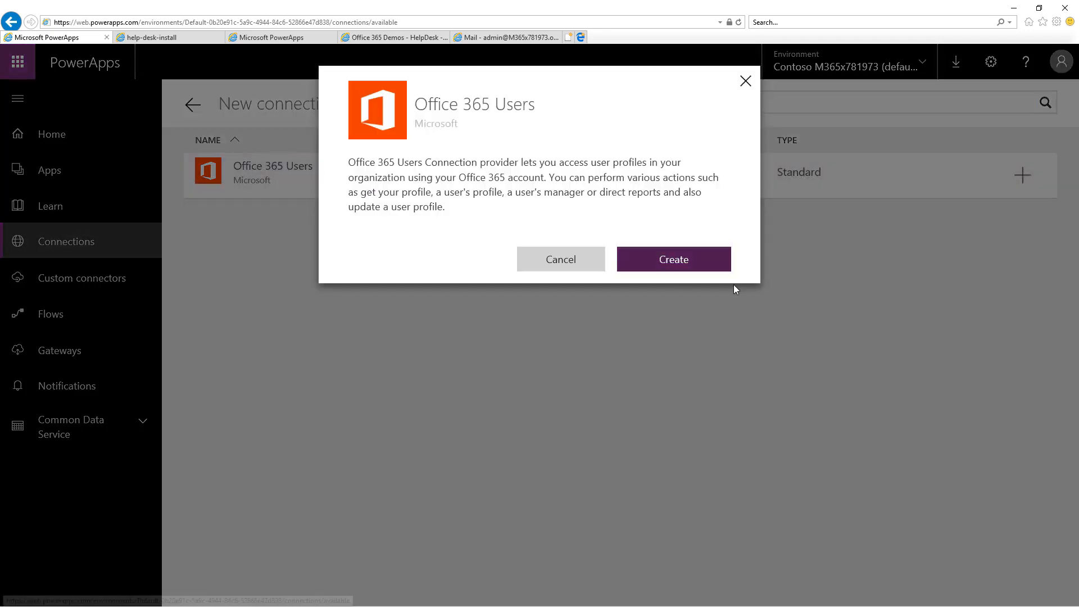
pyautogui.click(695, 260)
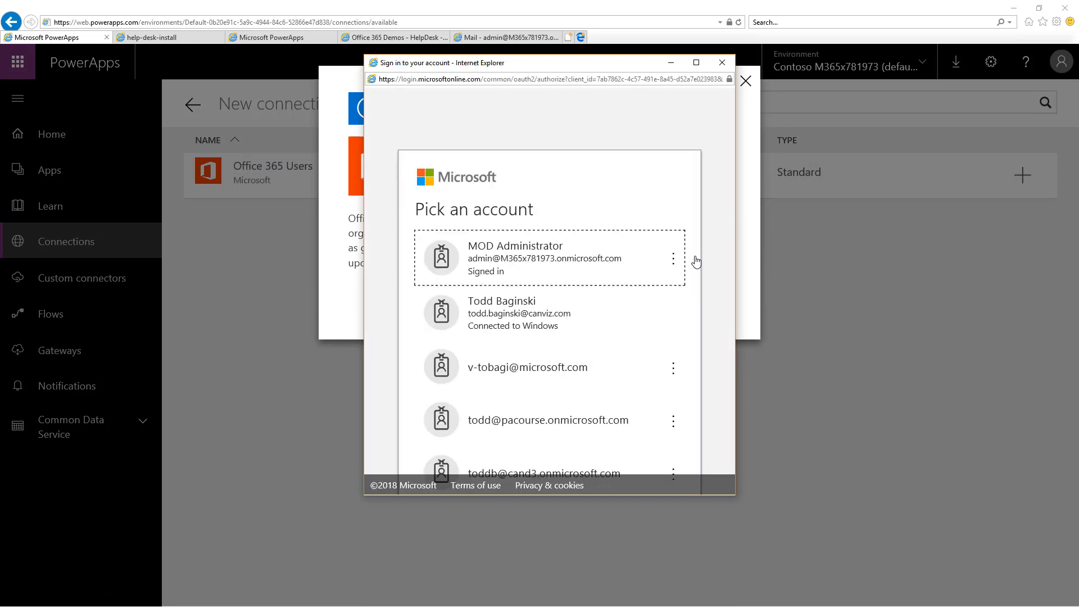
pyautogui.click(572, 260)
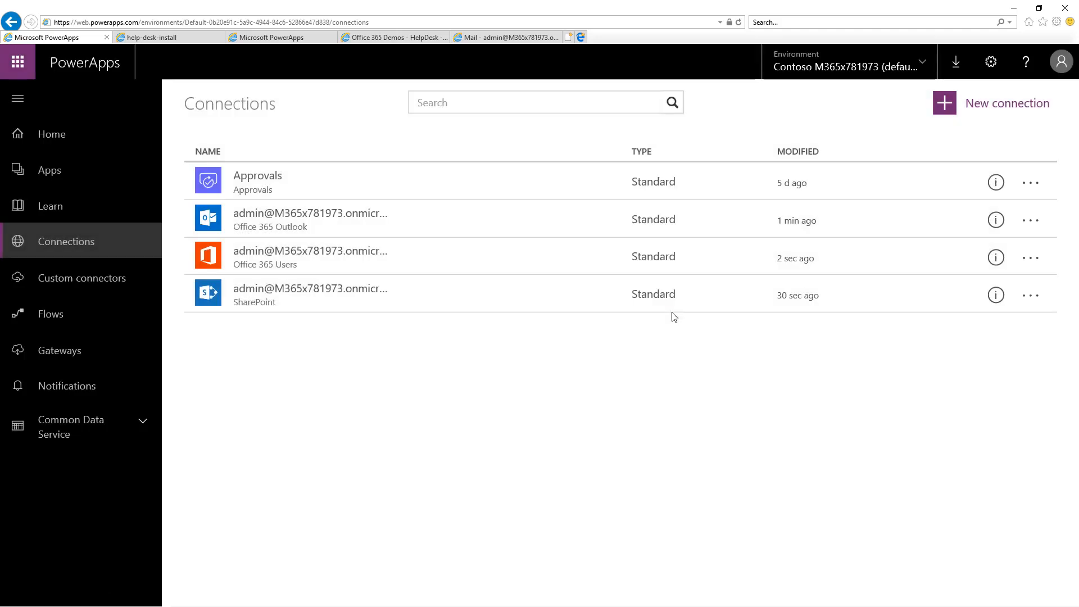
# Step: Review the guide's Import the Help Desk PowerApp section and return to PowerApps to open the Apps page
pyautogui.click(138, 39)
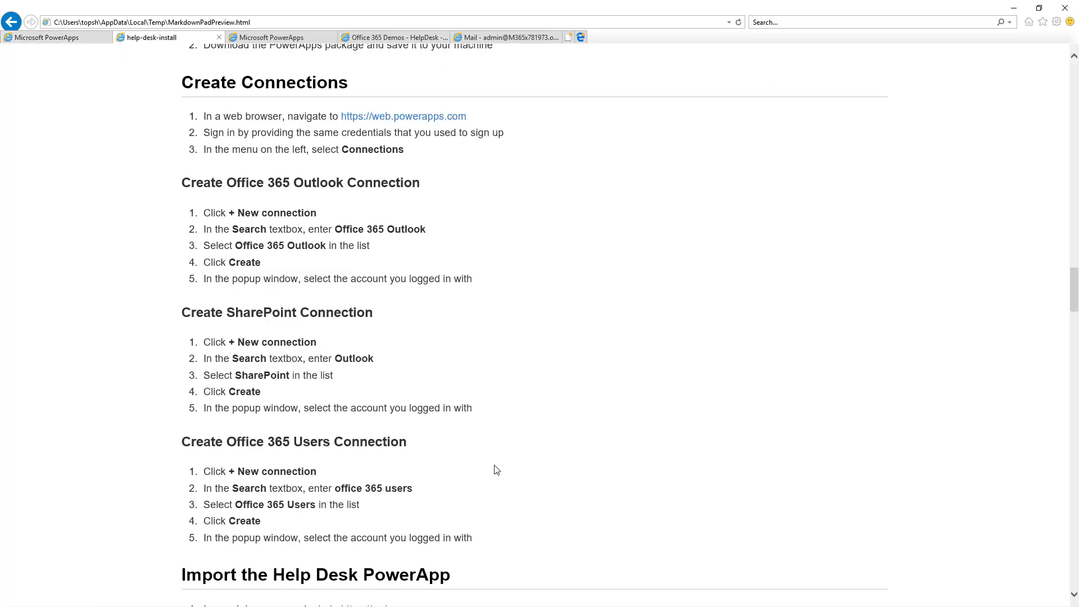
pyautogui.scroll(-2, 497, 470)
pyautogui.scroll(-3, 497, 470)
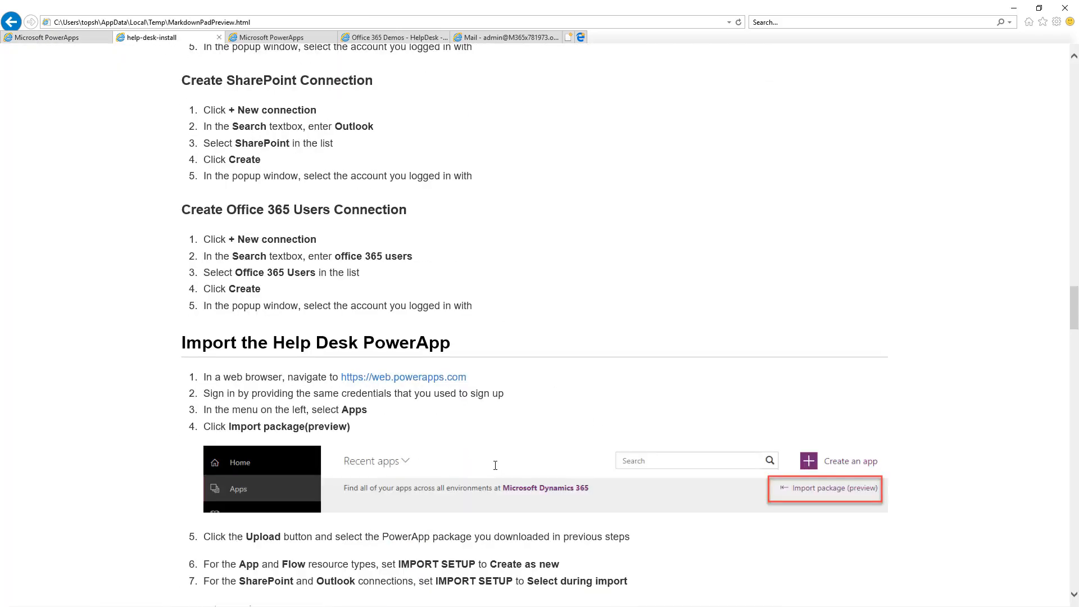
pyautogui.scroll(-1, 496, 466)
pyautogui.scroll(-1, 497, 470)
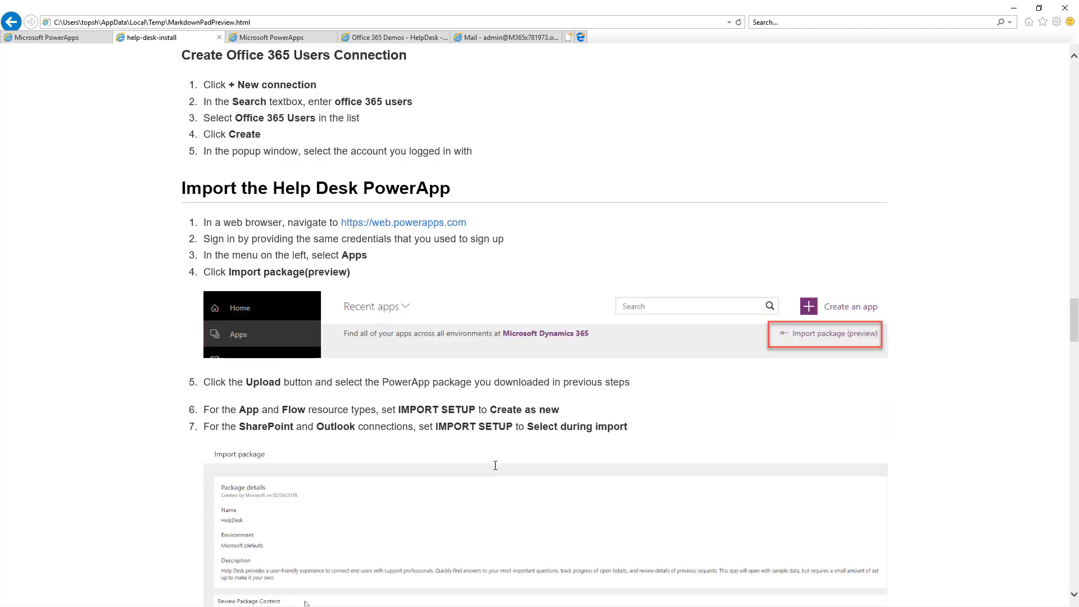
pyautogui.scroll(-1, 497, 470)
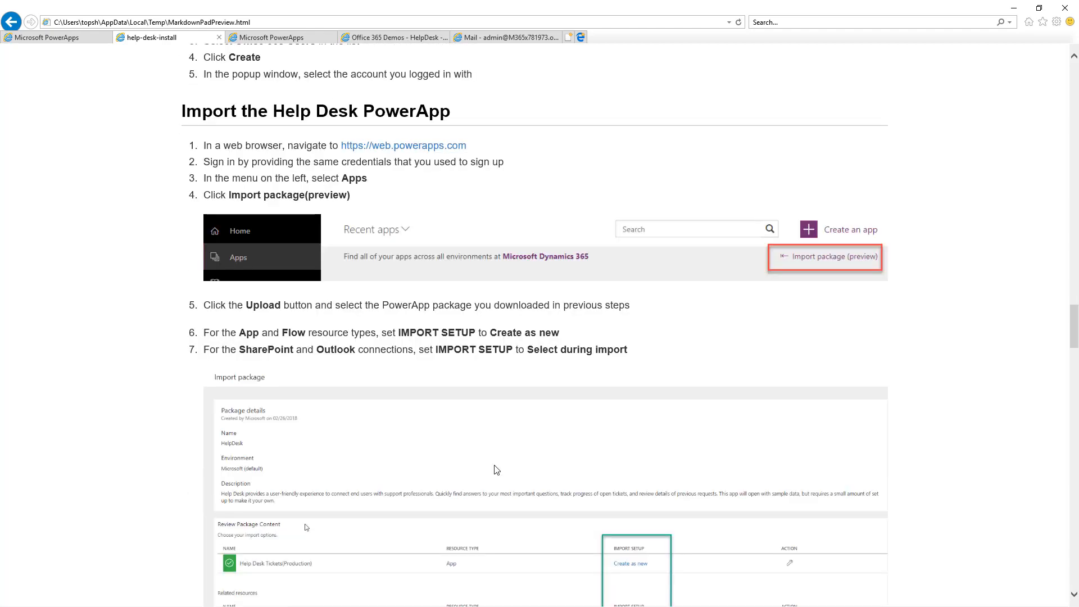
pyautogui.click(44, 38)
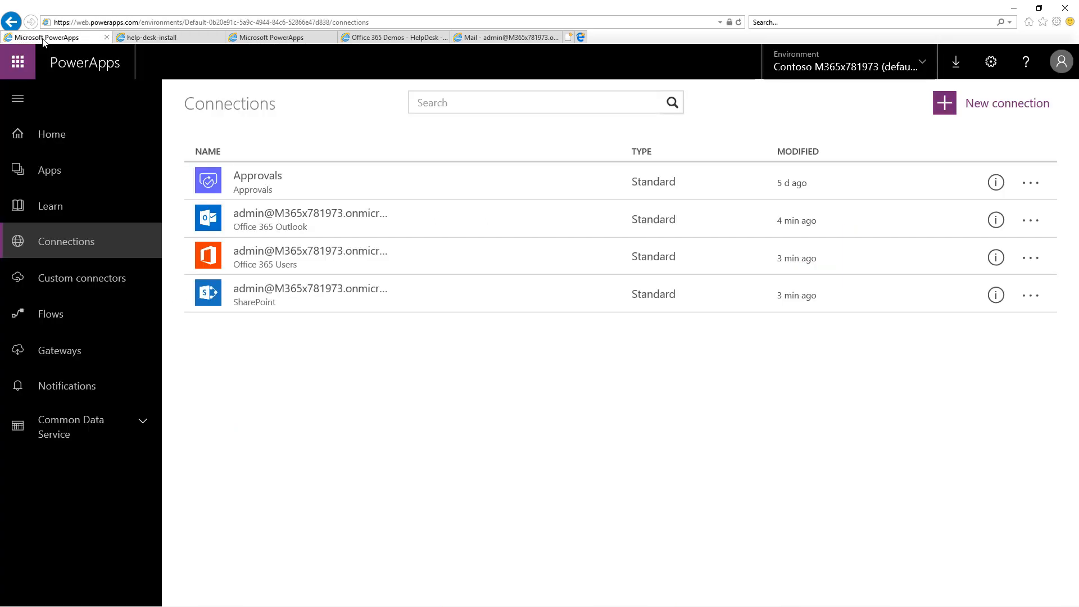
pyautogui.click(51, 171)
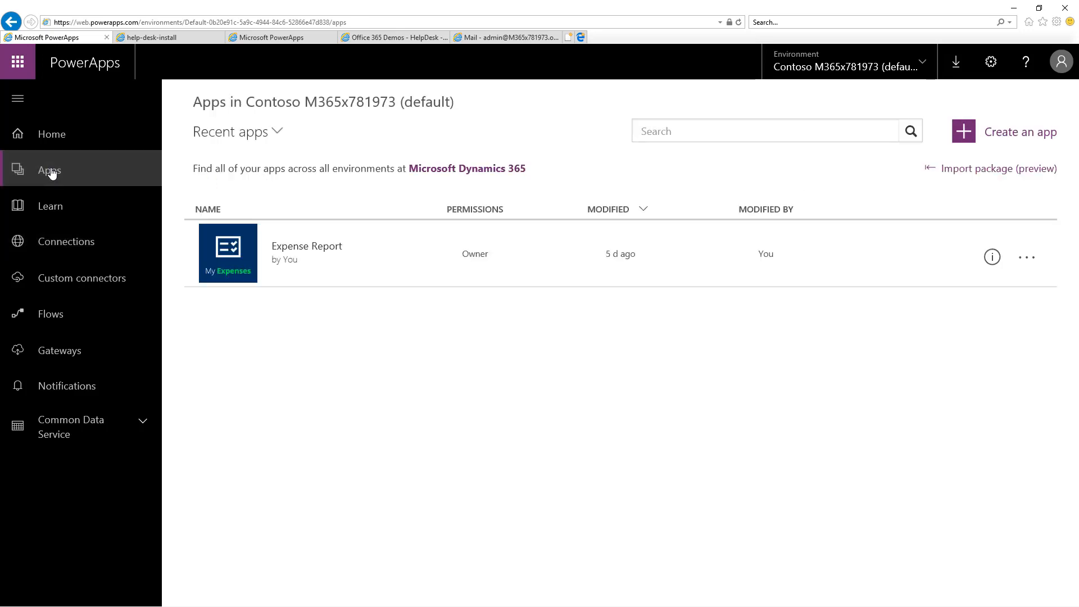
# Step: Start a package import from the Apps page and upload HelpDesk(SP_List).zip from the Downloads folder
pyautogui.click(972, 175)
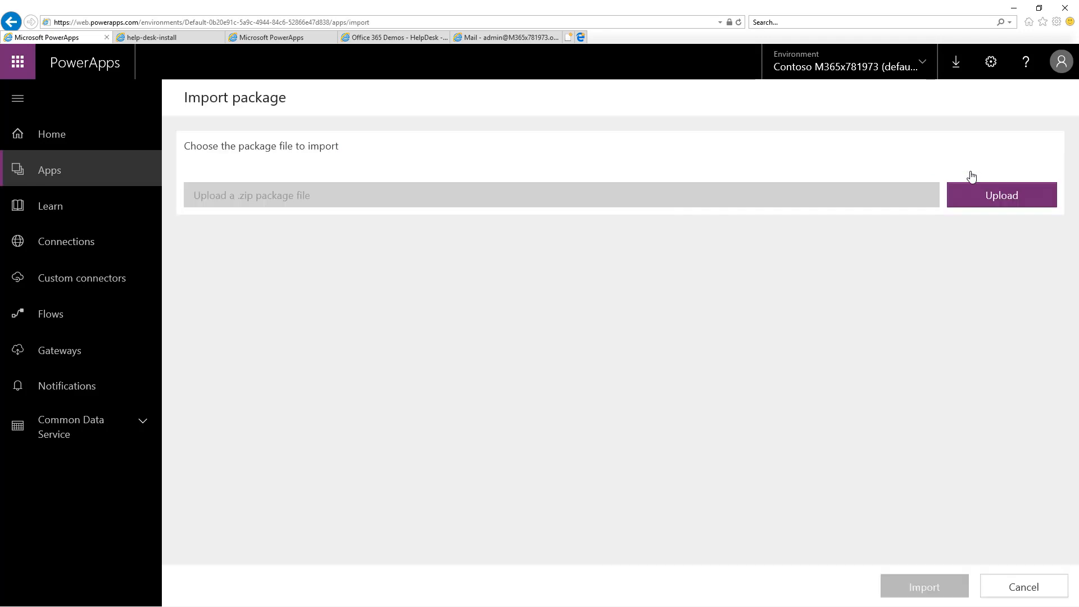
pyautogui.click(987, 199)
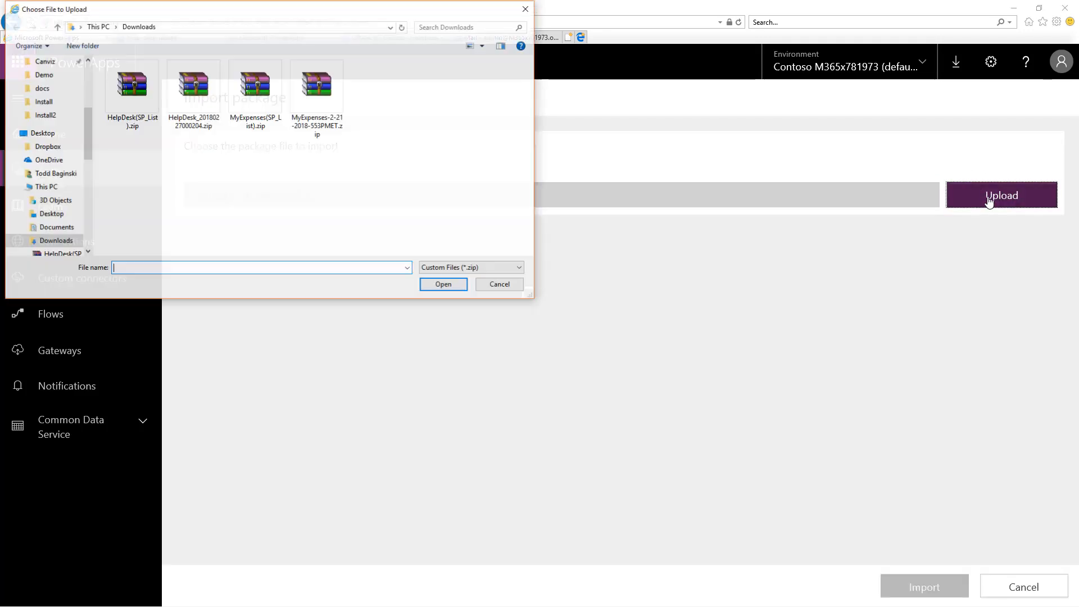
pyautogui.click(133, 99)
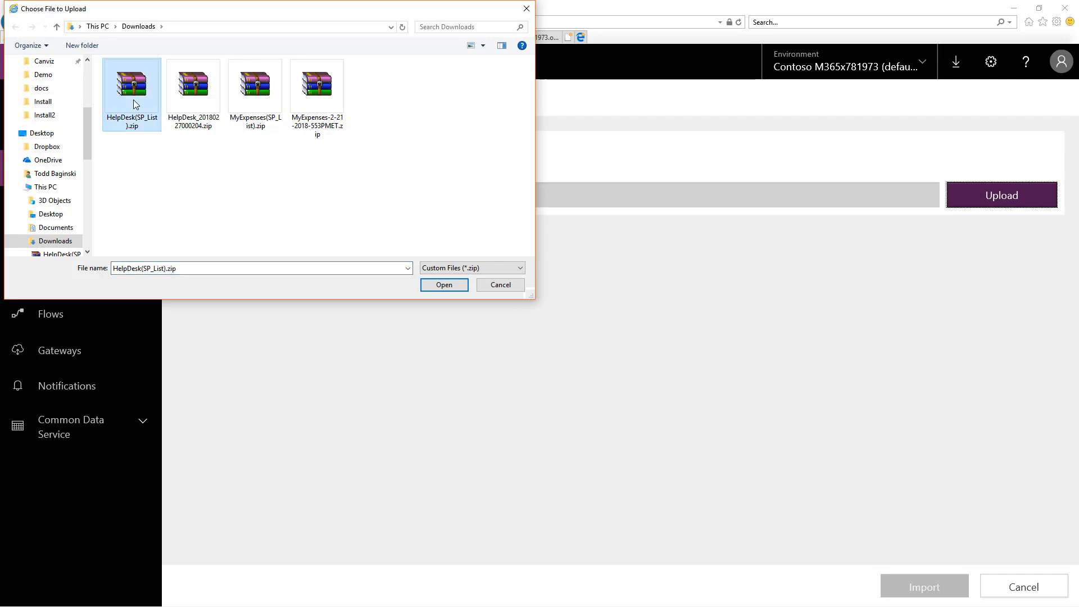
pyautogui.click(447, 287)
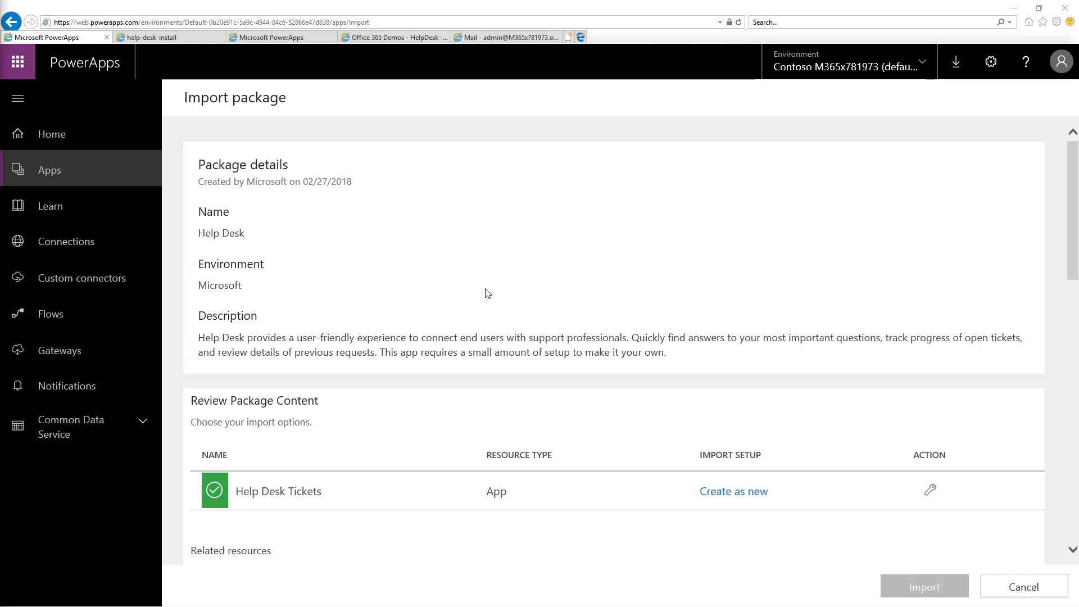
# Step: Set the package's SharePoint Connection resource to use the existing administrator connection and save the import setup
pyautogui.scroll(-1, 488, 294)
pyautogui.scroll(-2, 487, 294)
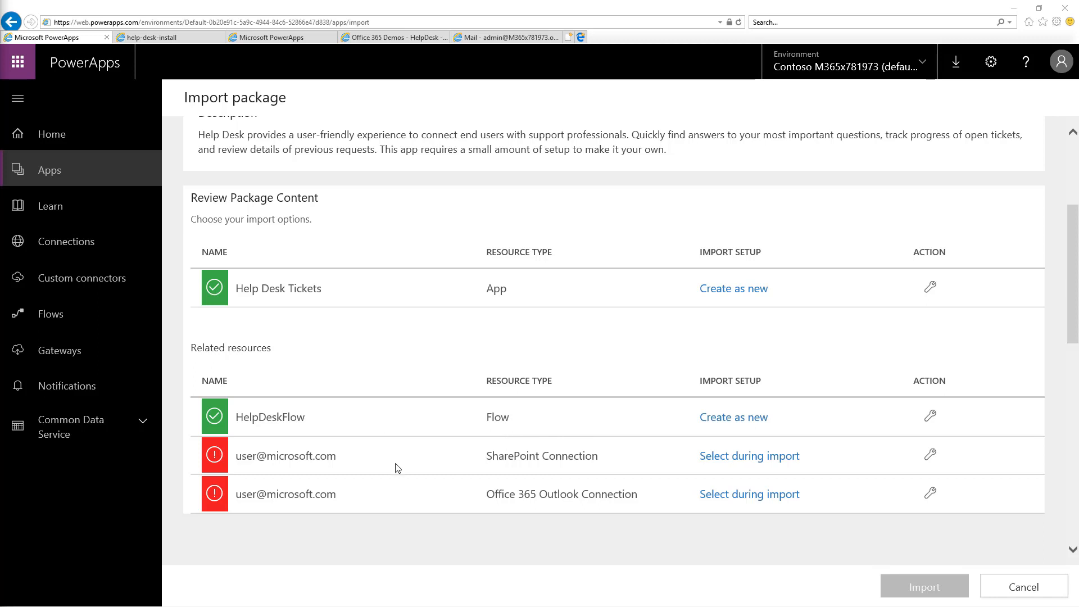
pyautogui.click(219, 461)
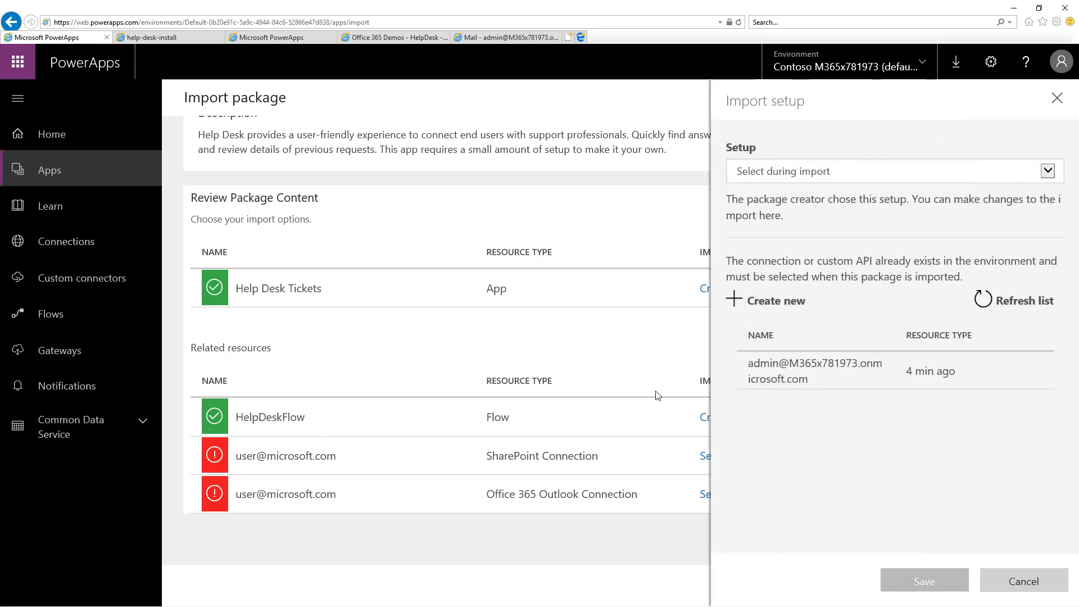
pyautogui.click(829, 376)
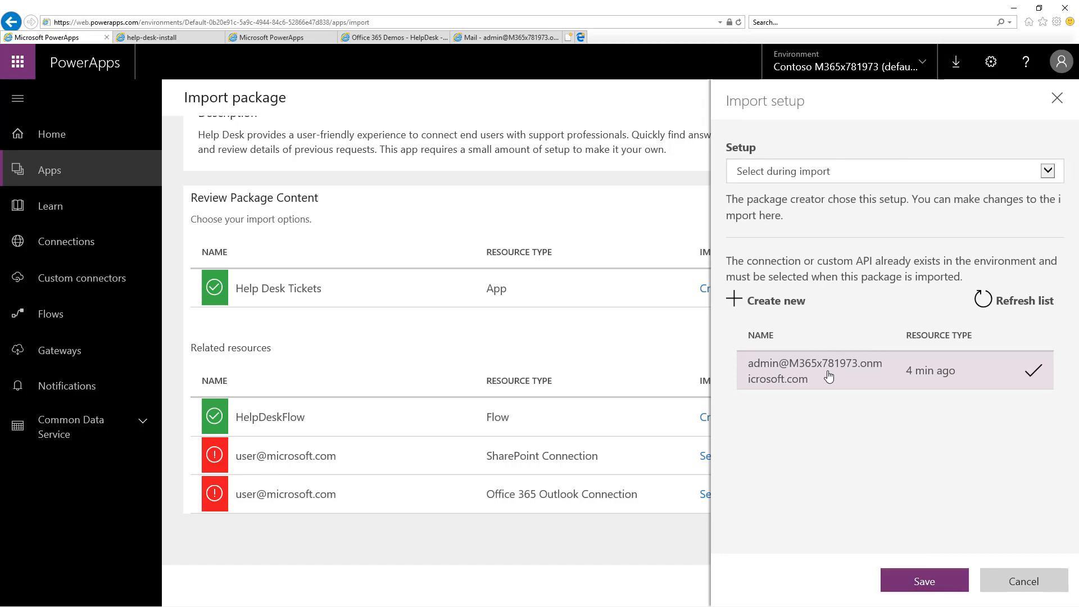
pyautogui.click(915, 583)
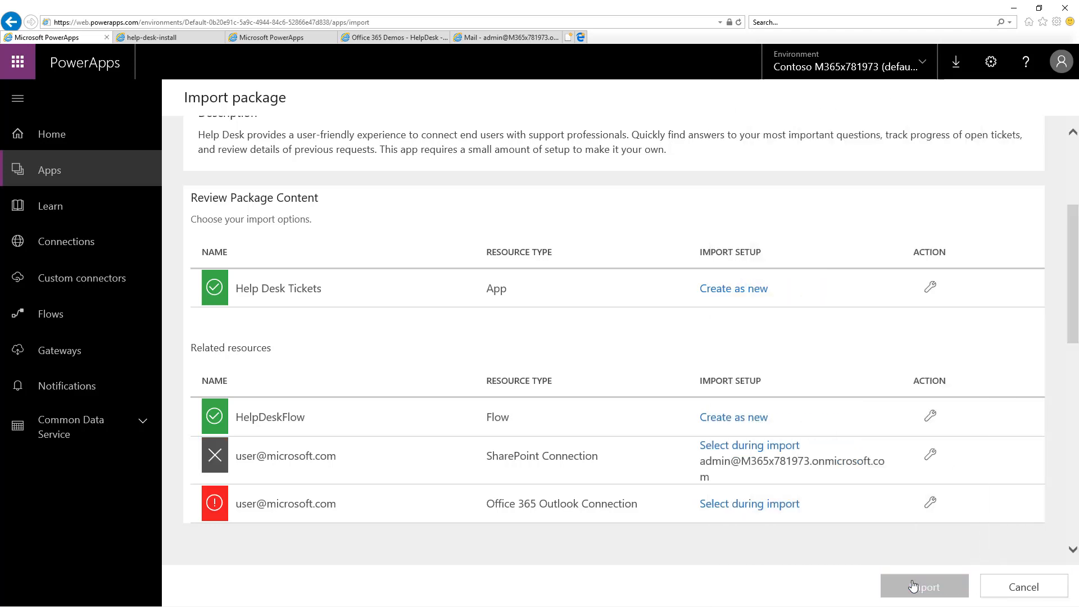
# Step: Set the Office 365 Outlook Connection resource to the existing administrator connection and import the Help Desk package
pyautogui.click(220, 518)
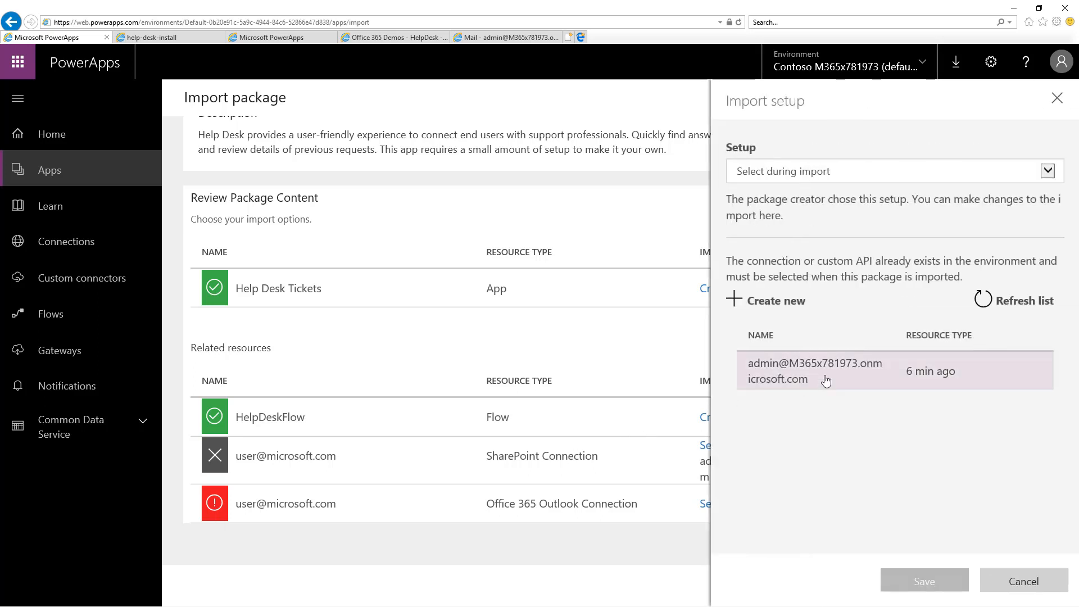
pyautogui.click(826, 380)
pyautogui.click(896, 582)
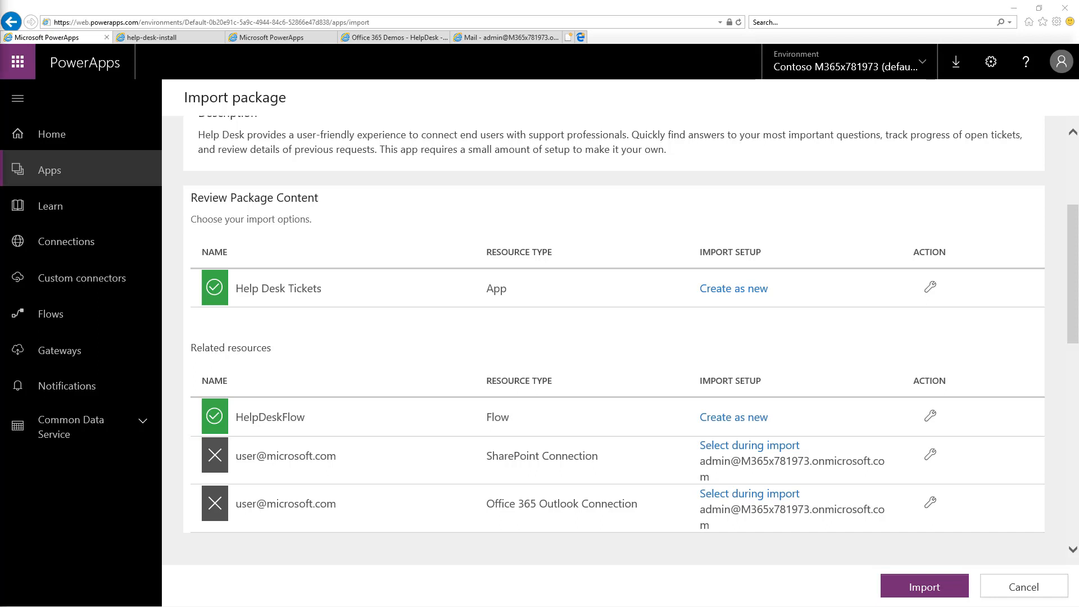
pyautogui.click(913, 587)
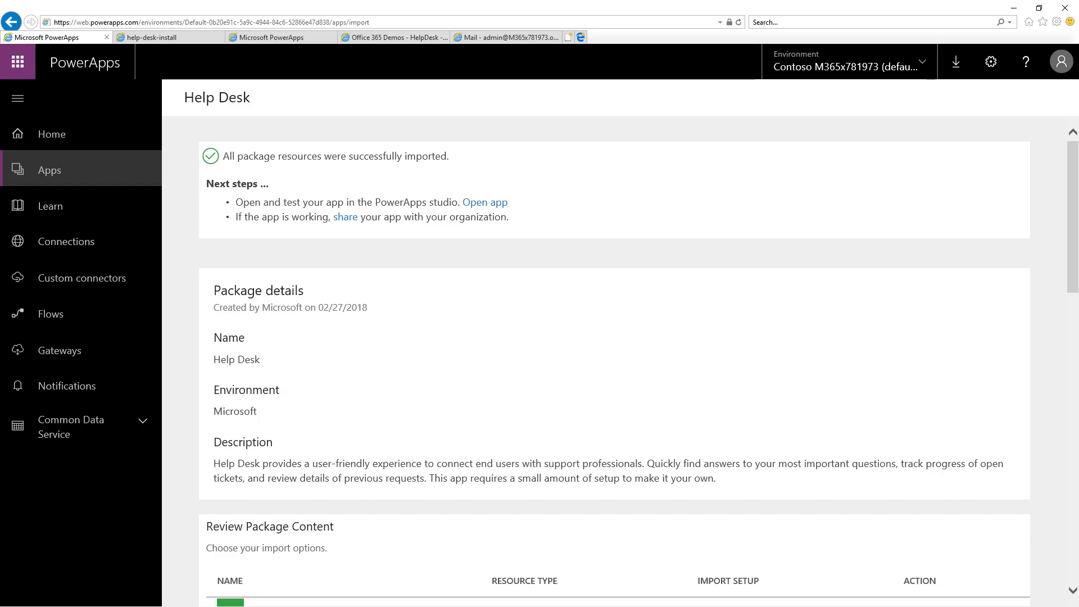
pyautogui.scroll(-5, 579, 395)
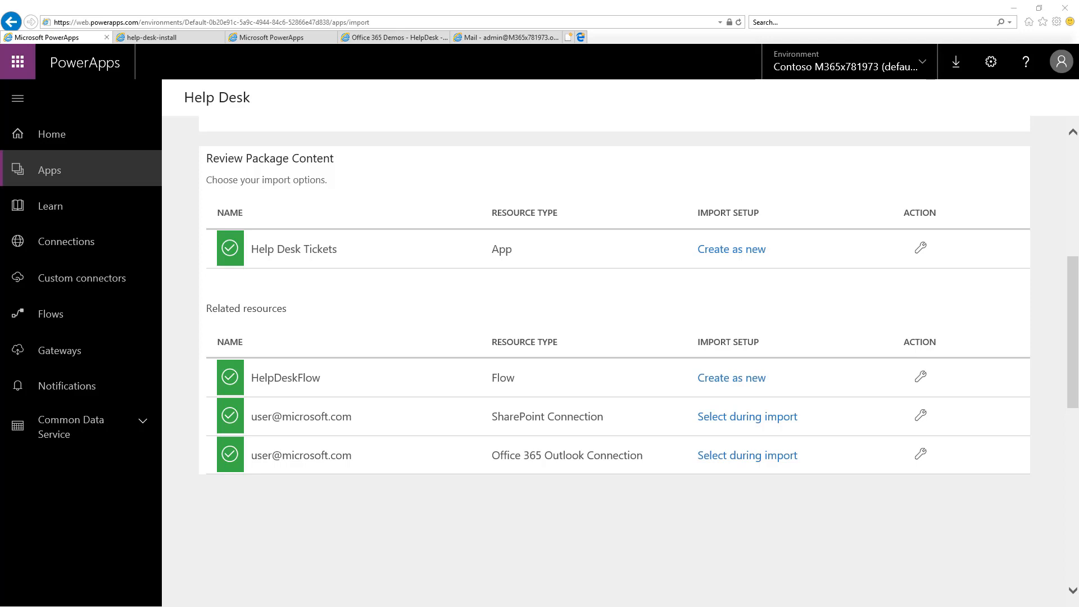
# Step: Check the guide's SharePoint list configuration section, then open Help Desk Tickets for editing on the web and allow its connection permissions
pyautogui.click(190, 38)
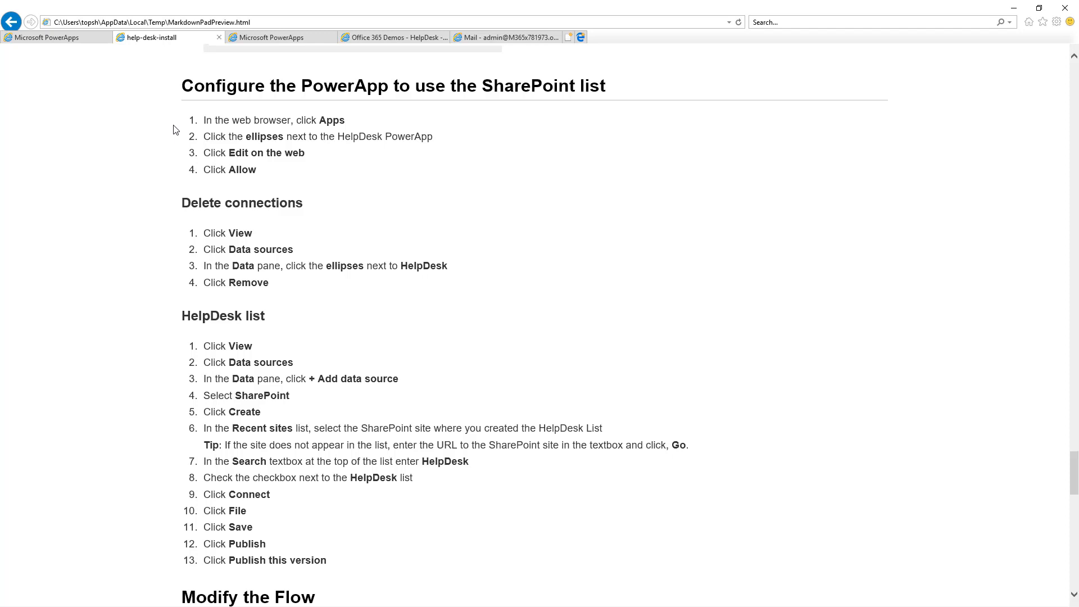
pyautogui.click(67, 37)
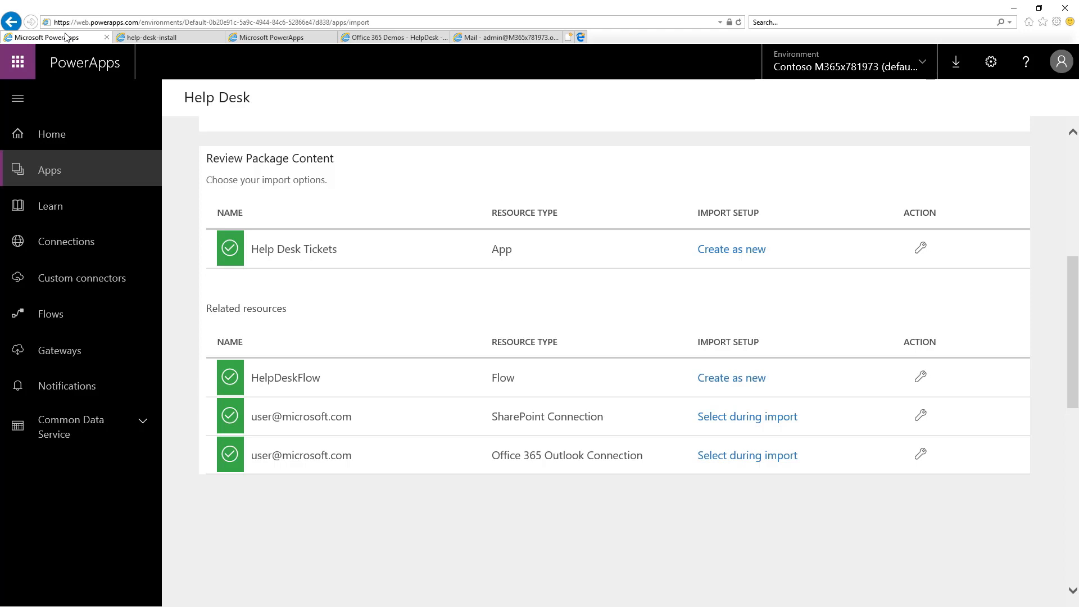
pyautogui.click(63, 174)
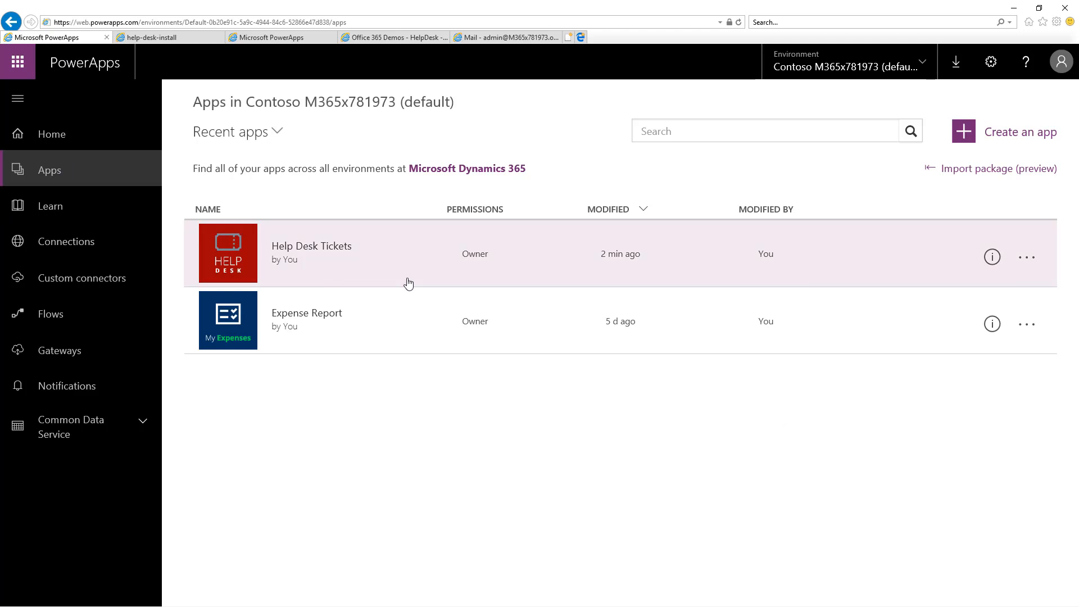
pyautogui.click(1027, 259)
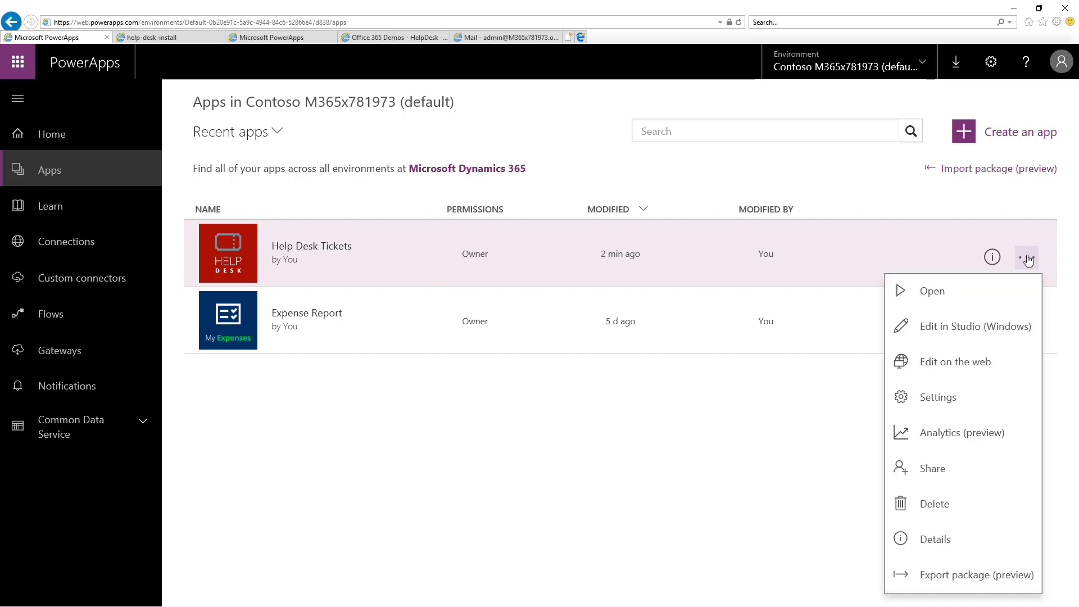
pyautogui.click(974, 366)
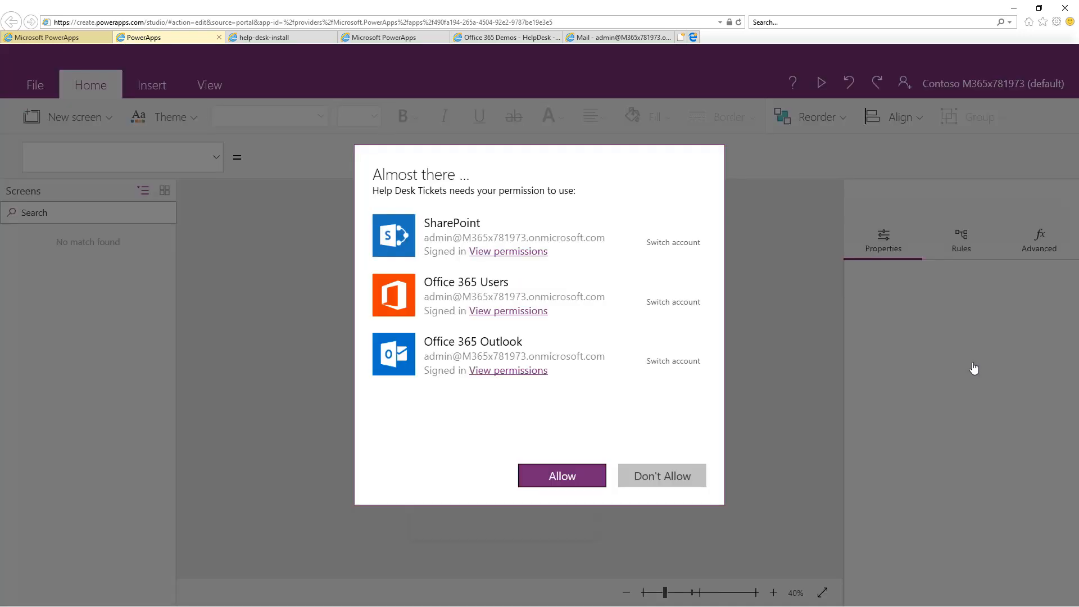
pyautogui.click(585, 480)
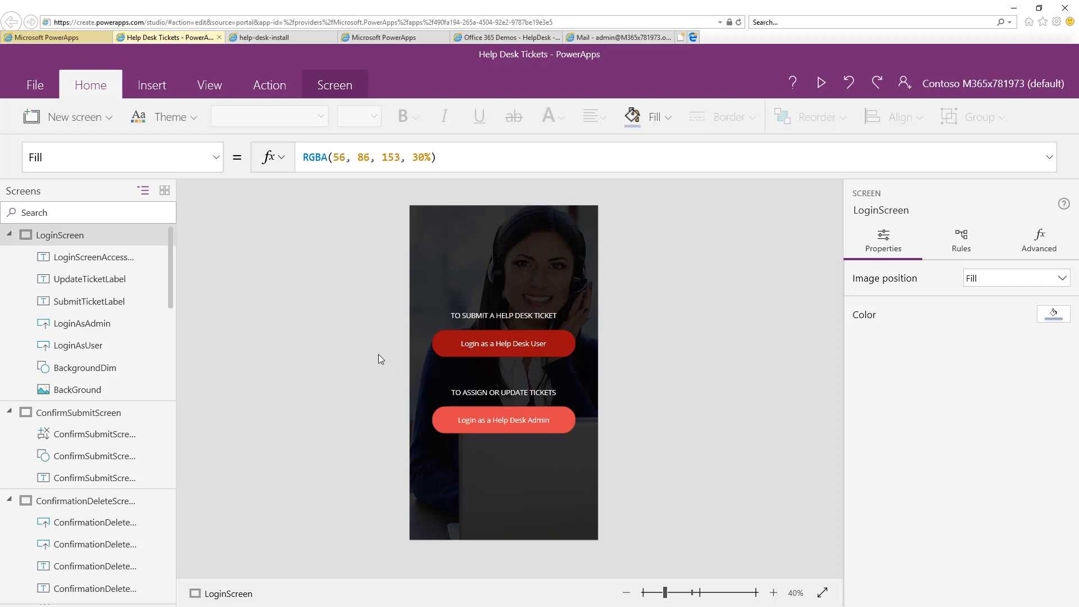
# Step: Remove the HelpDesk SharePoint data source from the Help Desk Tickets app
pyautogui.click(219, 88)
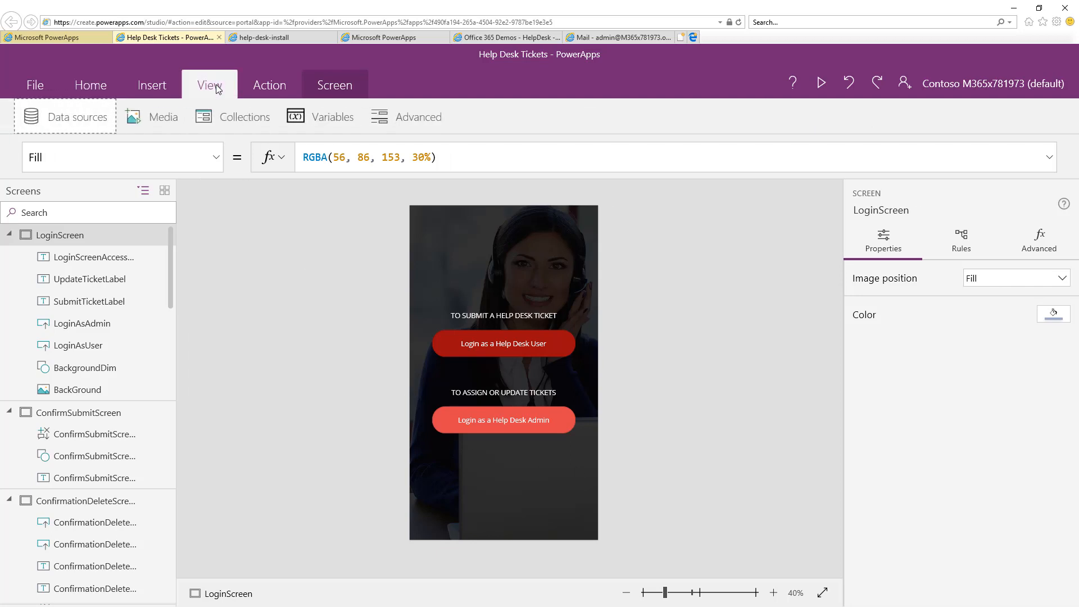
pyautogui.click(87, 125)
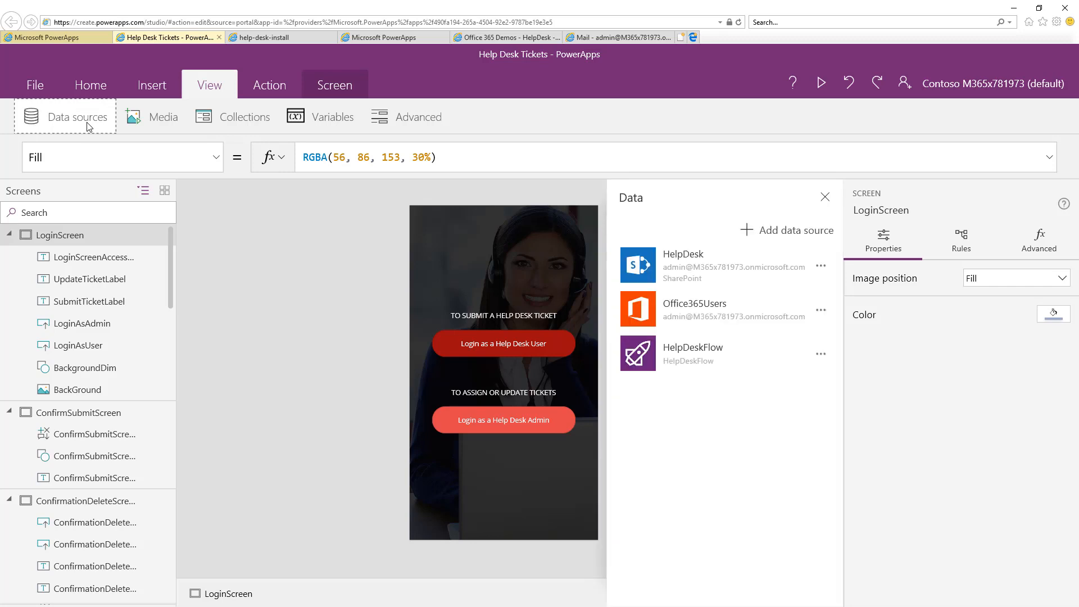
pyautogui.click(822, 268)
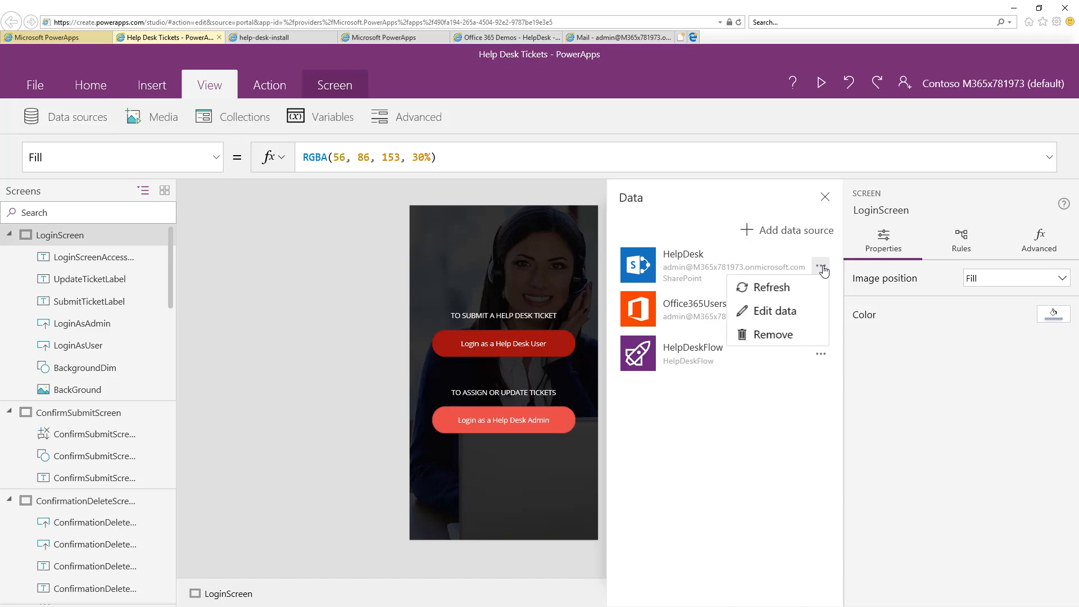
pyautogui.click(781, 337)
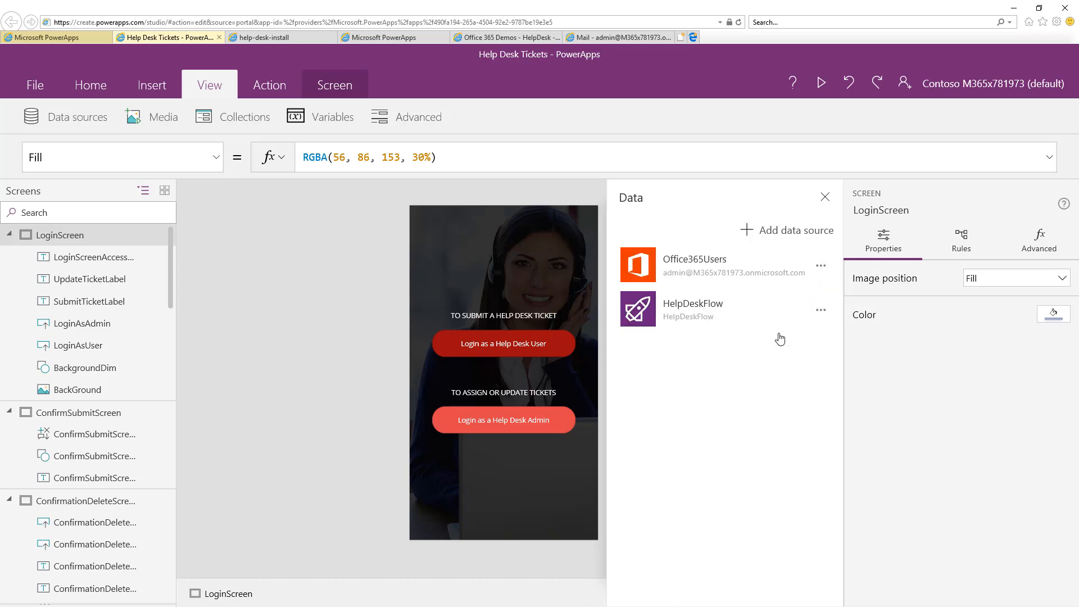
pyautogui.click(783, 232)
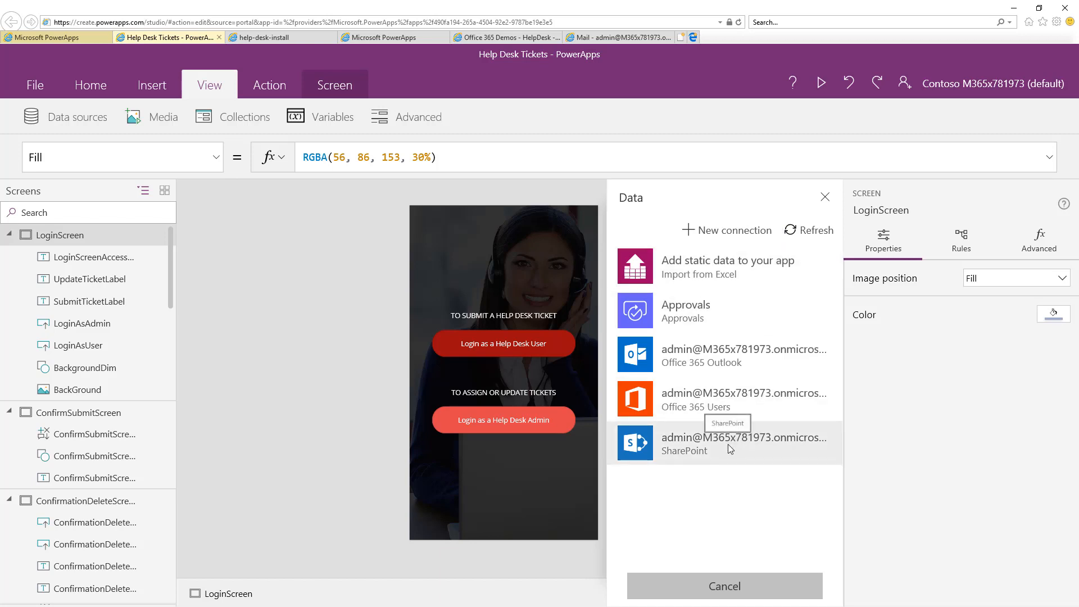
pyautogui.click(729, 447)
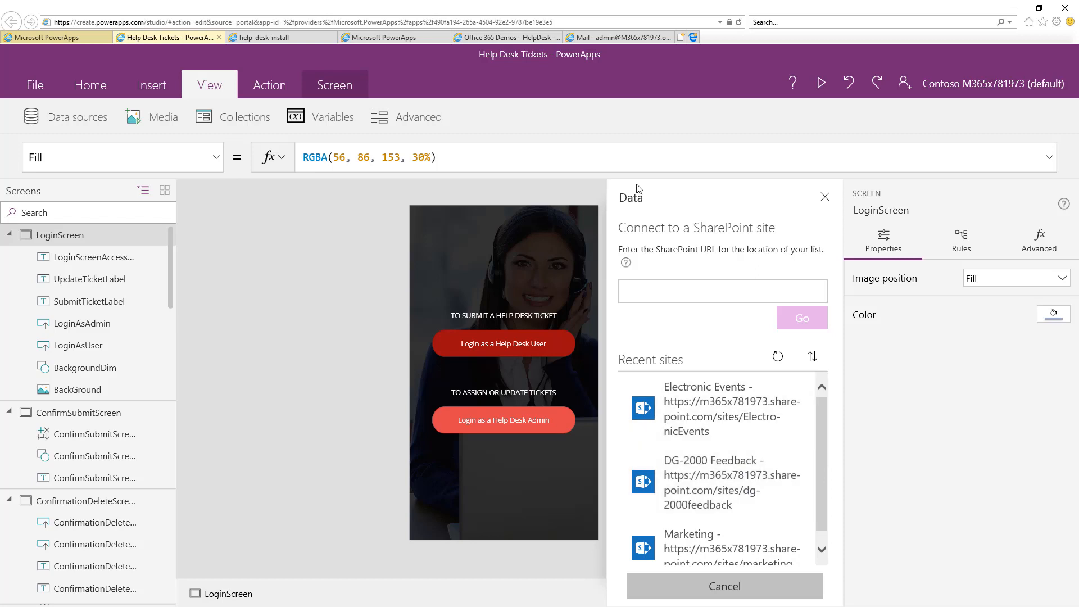
pyautogui.click(508, 38)
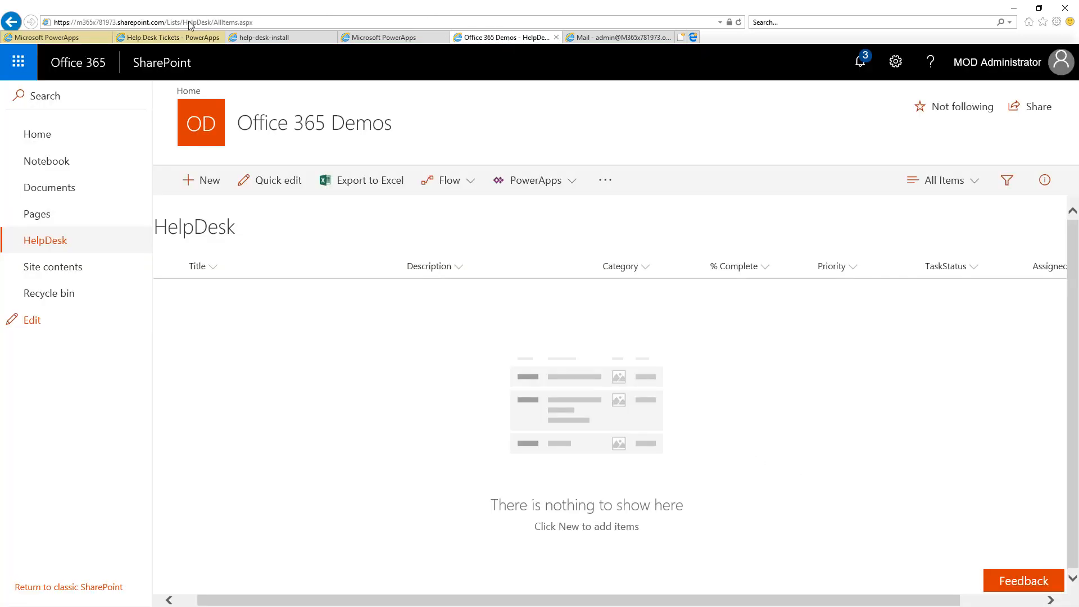
pyautogui.click(167, 22)
pyautogui.click(167, 22)
pyautogui.moveTo(167, 22); pyautogui.dragTo(41, 13)
pyautogui.hotkey('ctrl', 'c')
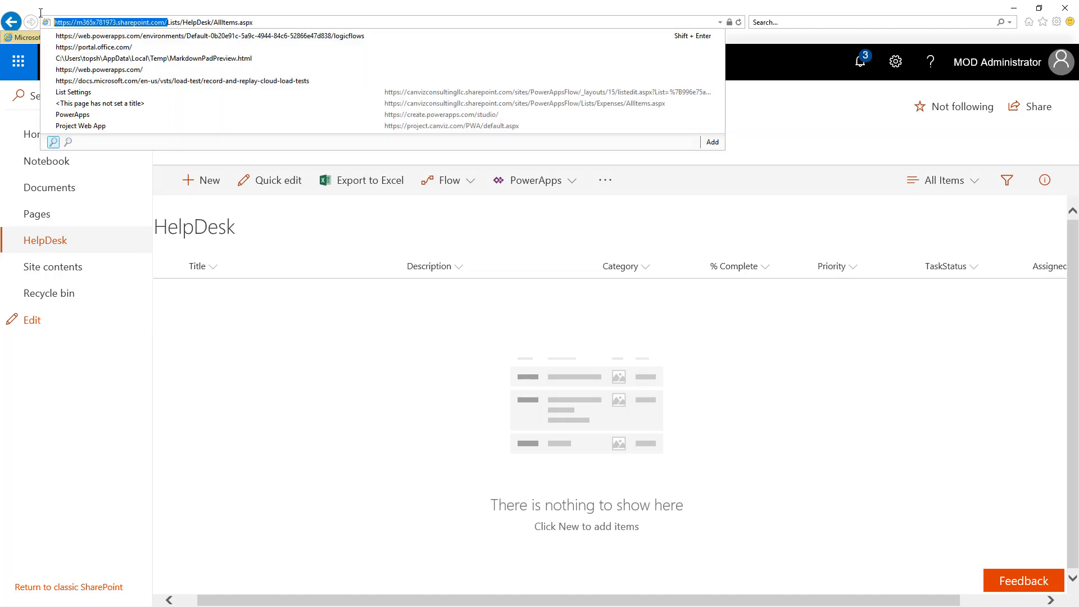
pyautogui.click(272, 344)
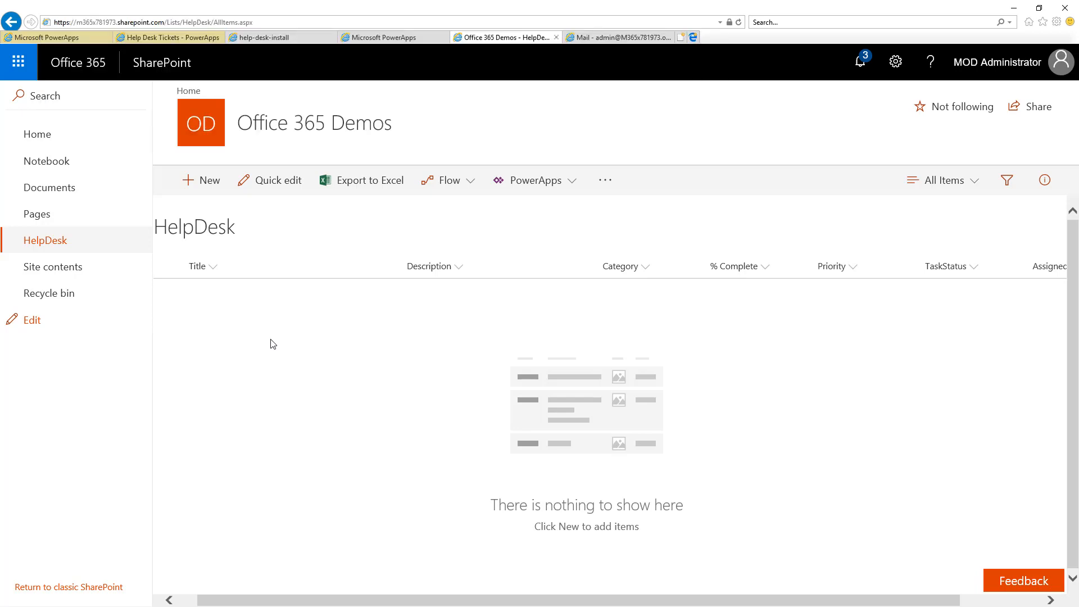
pyautogui.click(141, 38)
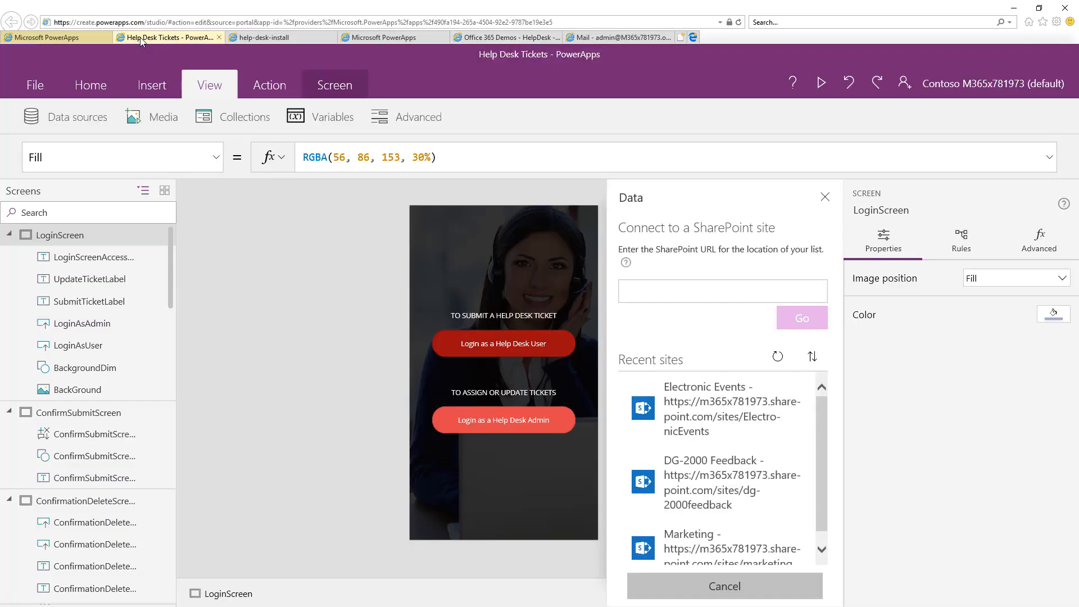
pyautogui.click(642, 294)
pyautogui.hotkey('ctrl', 'v')
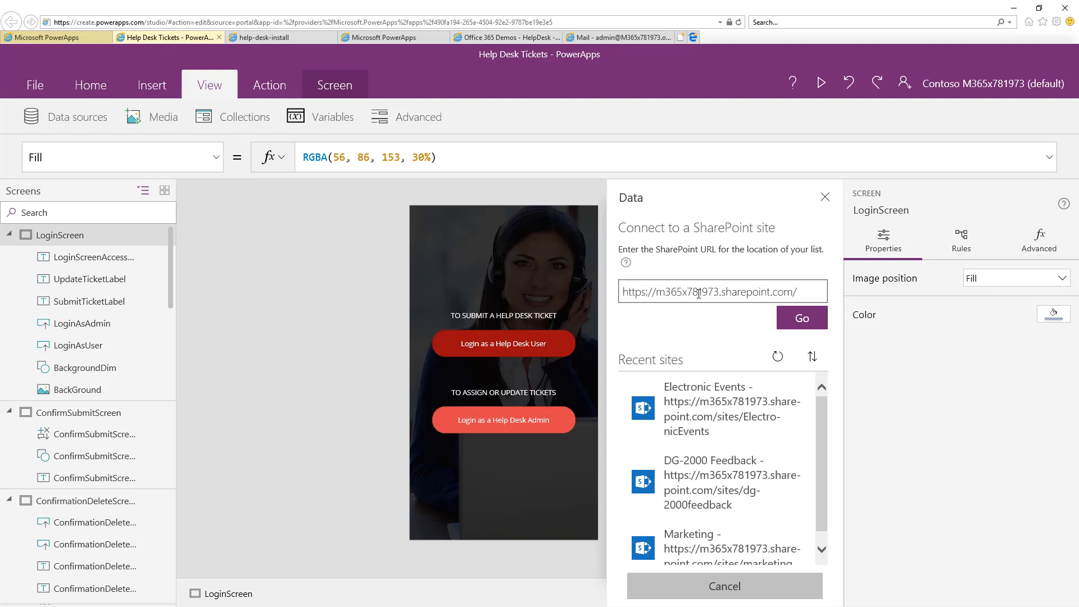
pyautogui.click(805, 321)
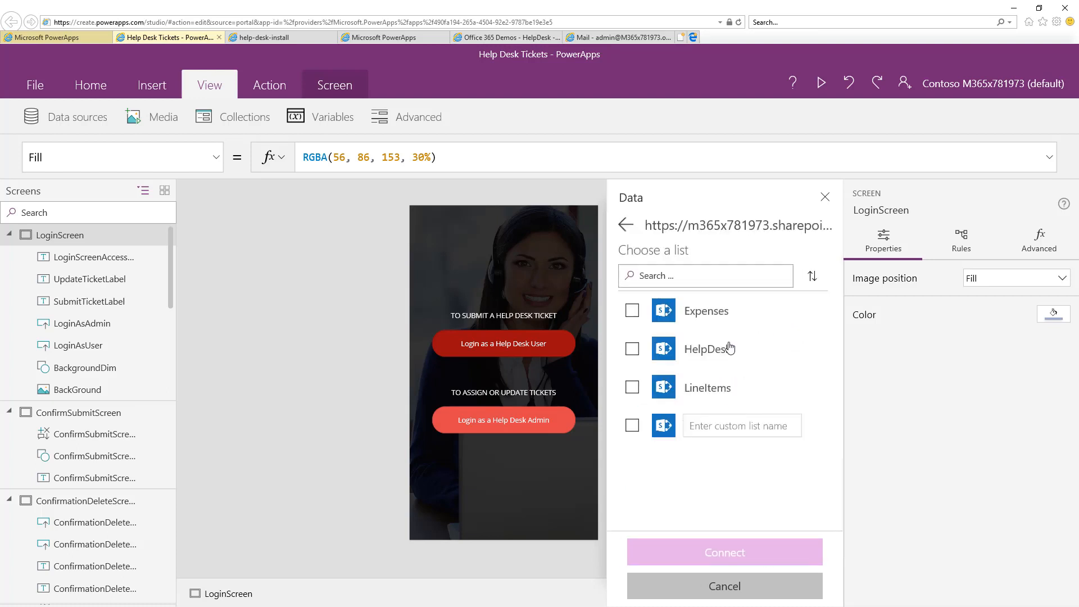
pyautogui.click(632, 349)
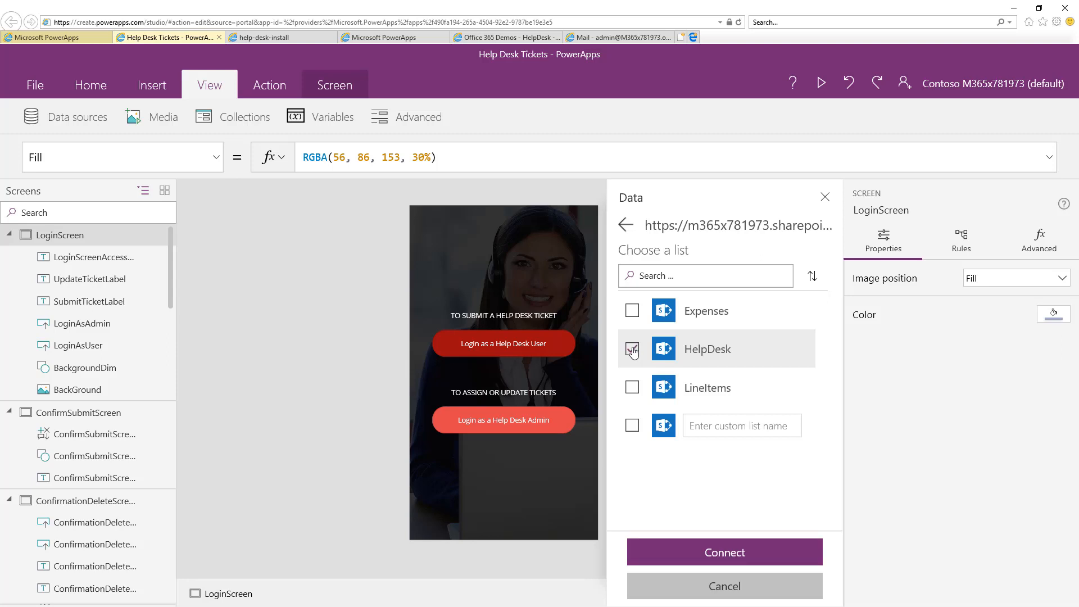
pyautogui.click(726, 554)
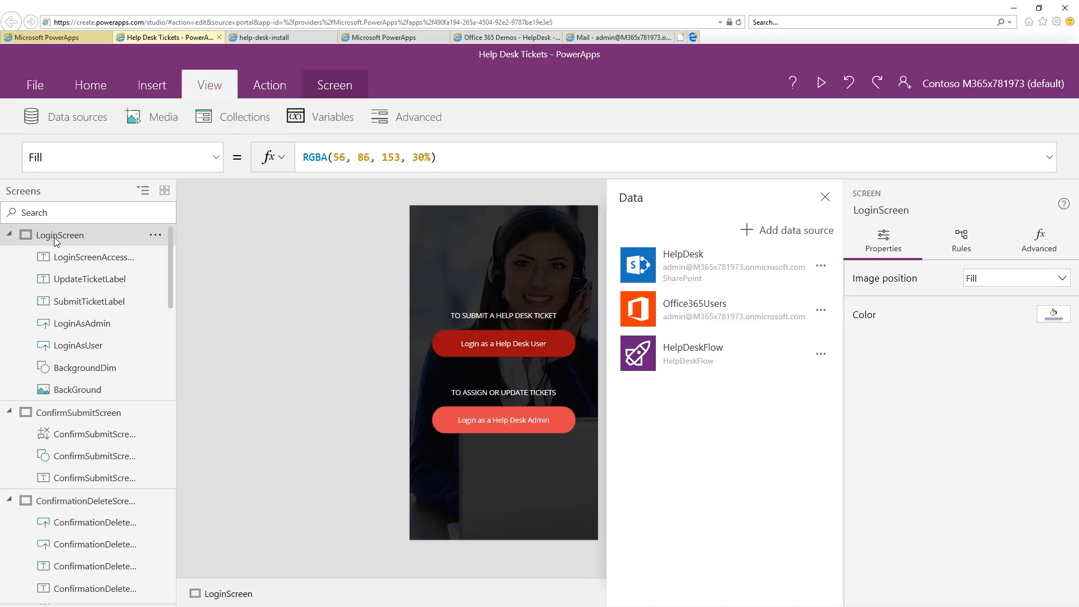
# Step: Replace the sample address in the AdminList collection of LoginScreen's OnStart formula with the help desk administrator's email
pyautogui.click(217, 161)
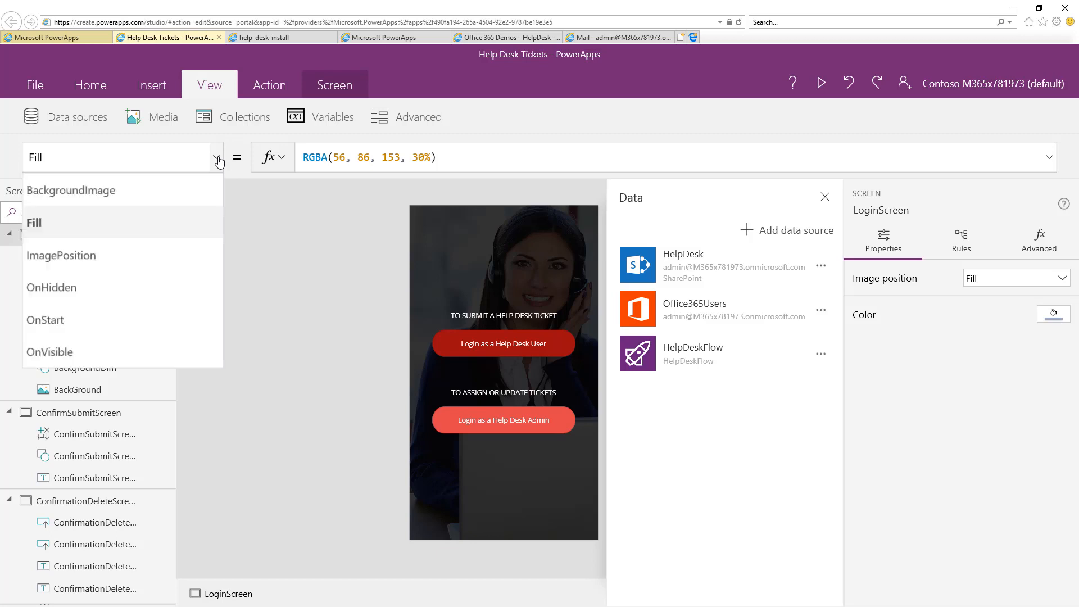
pyautogui.click(72, 329)
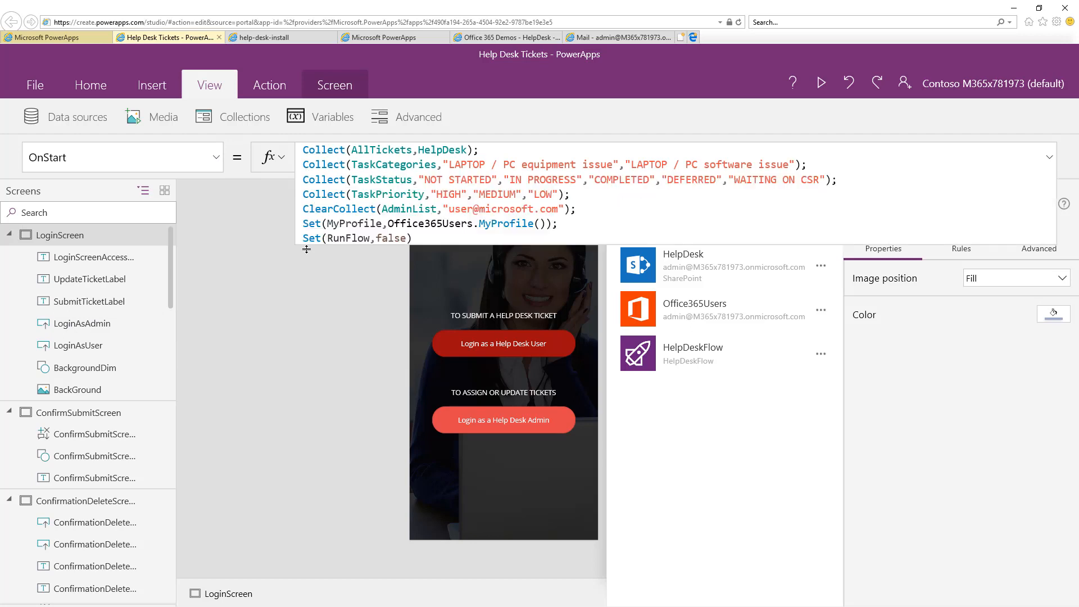
pyautogui.click(406, 209)
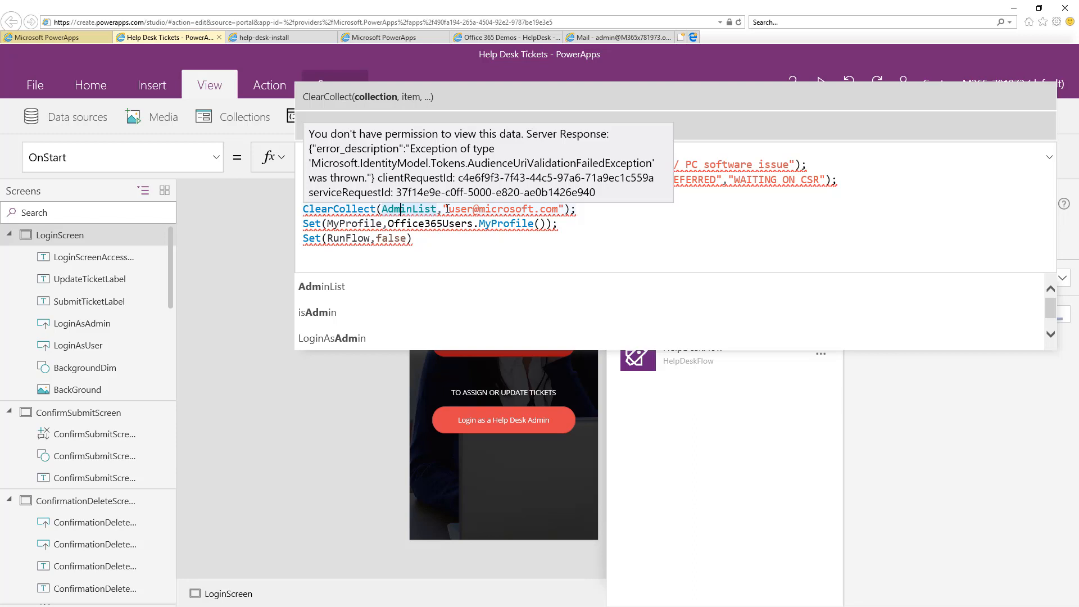
pyautogui.click(448, 208)
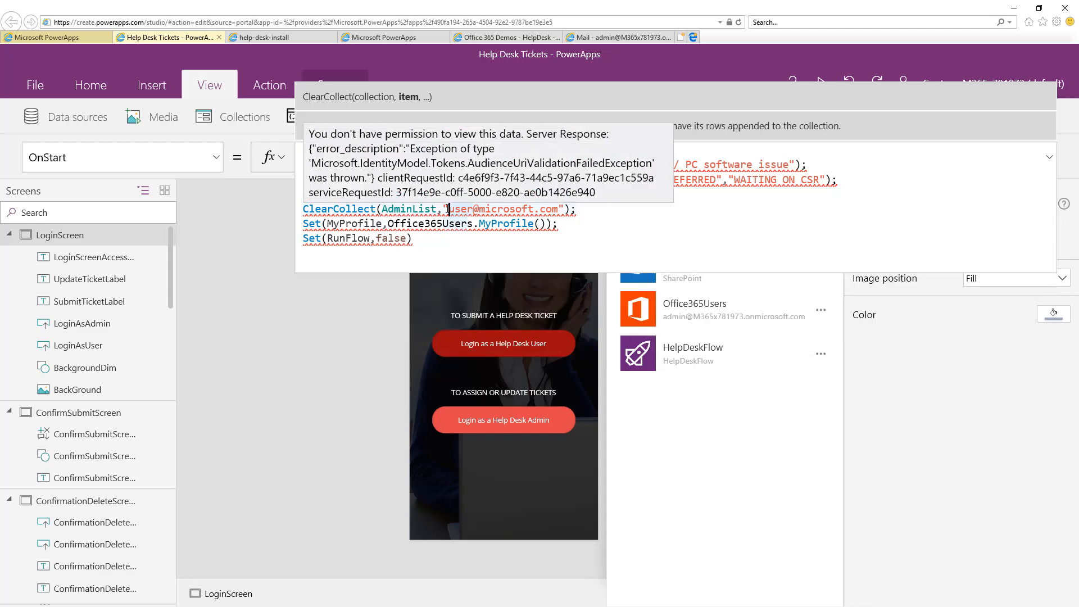
pyautogui.moveTo(447, 209); pyautogui.dragTo(558, 209)
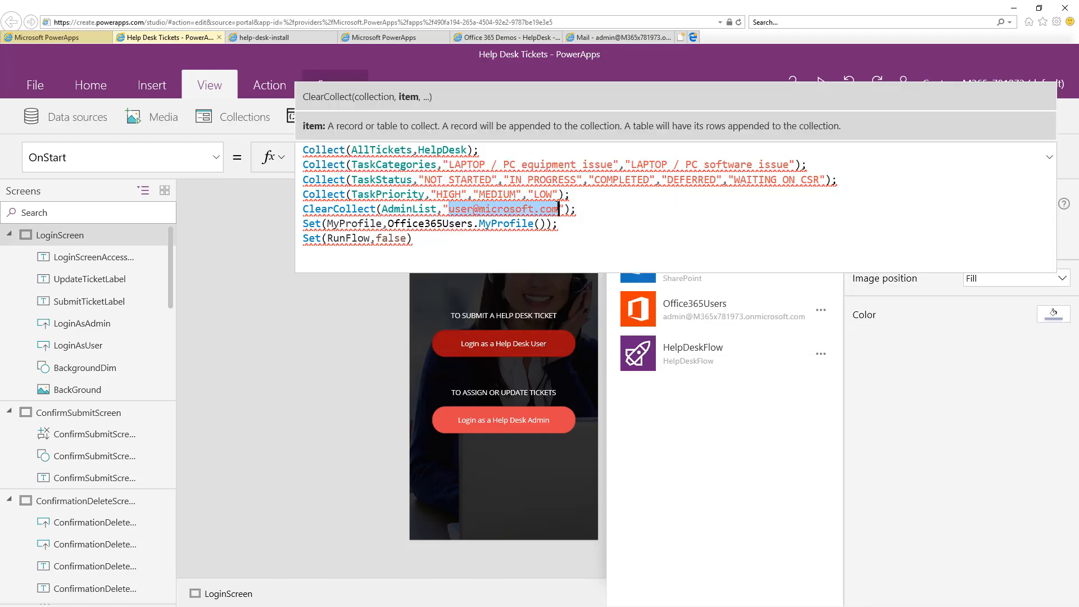
pyautogui.hotkey('ctrl', 'c')
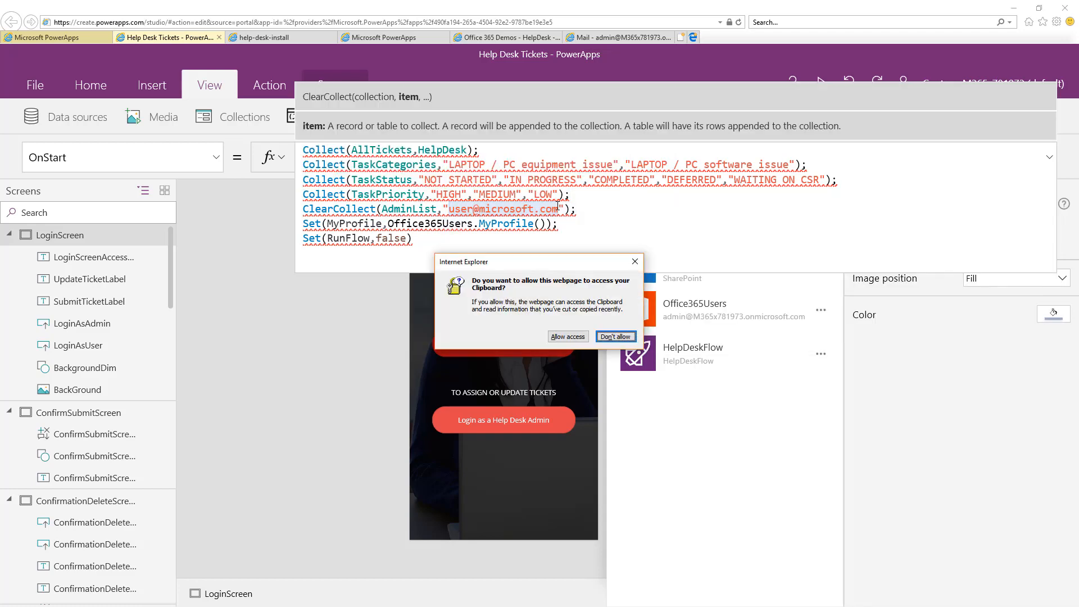
pyautogui.click(562, 336)
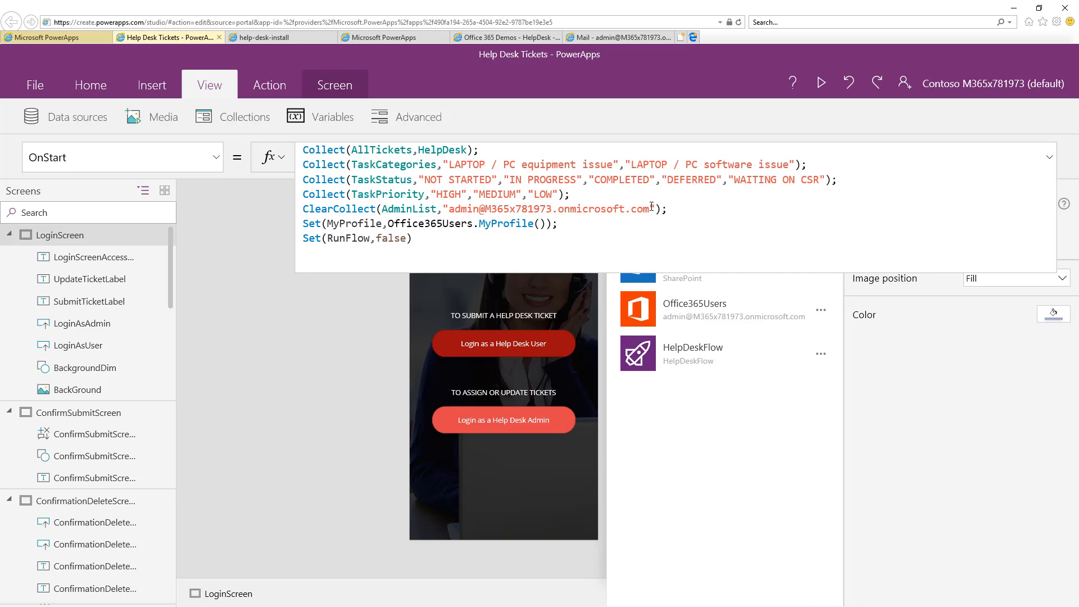
# Step: Save the Help Desk Tickets app and publish this version
pyautogui.click(39, 90)
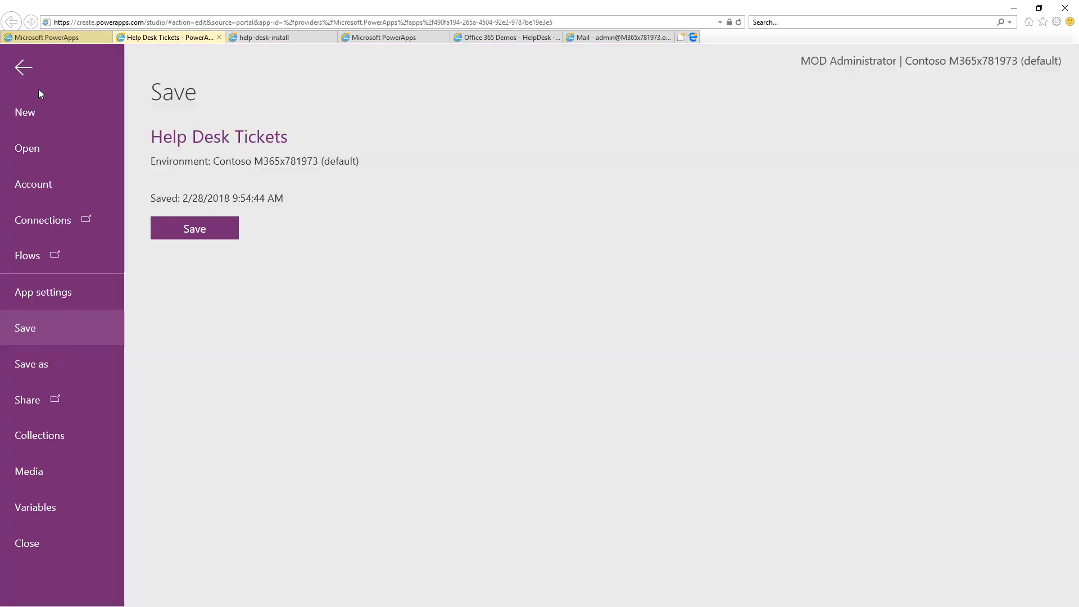
pyautogui.click(207, 231)
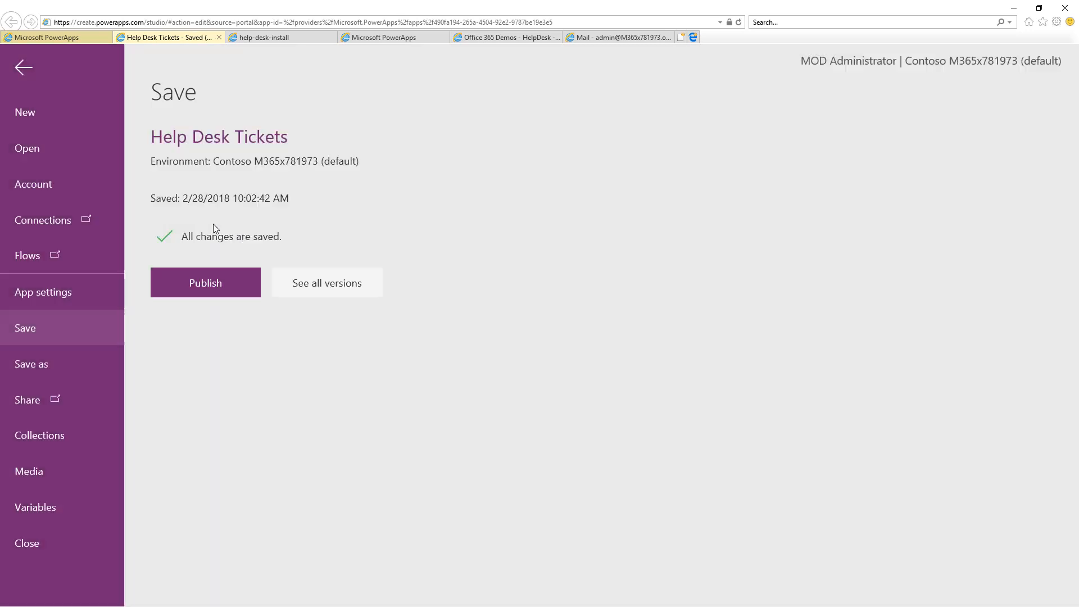
pyautogui.click(213, 298)
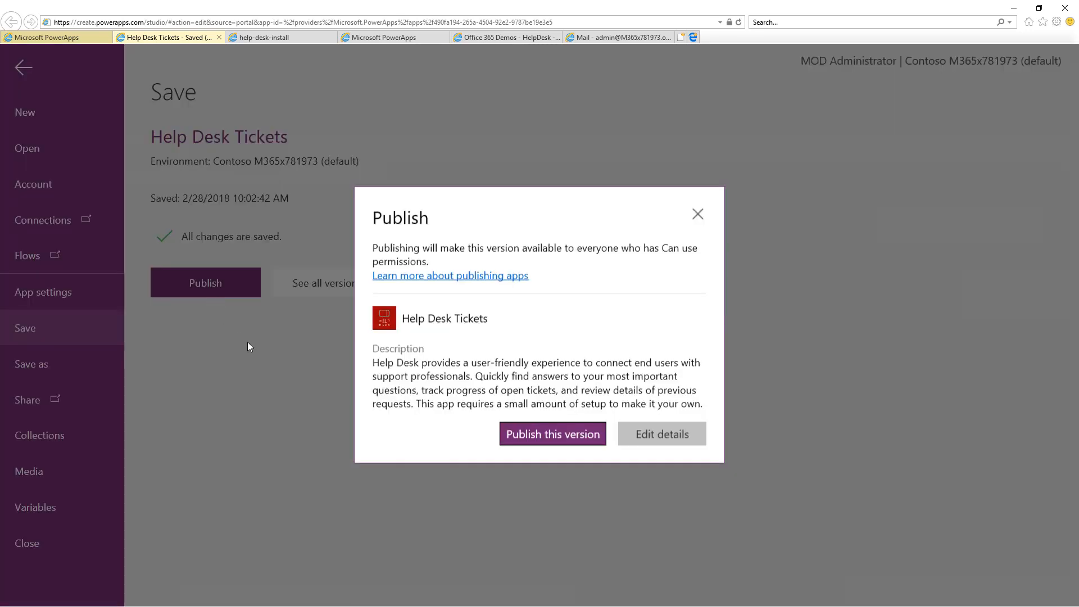
pyautogui.click(549, 446)
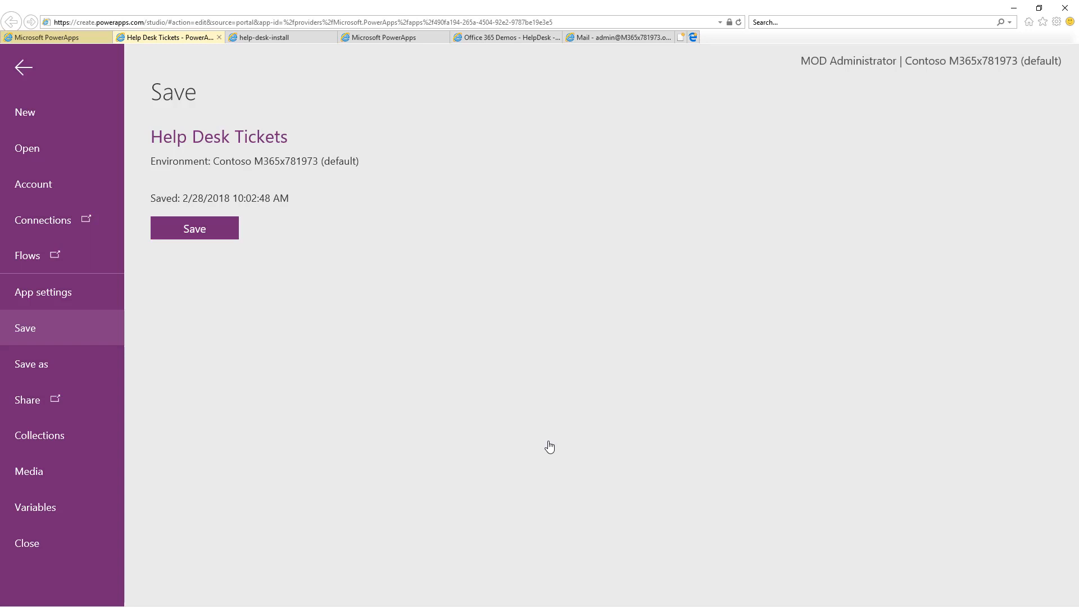
# Step: Check the guide's Modify the Flow section, then open HelpDeskFlow for editing and expand its Get items action
pyautogui.hotkey('ctrl', 'Tab')
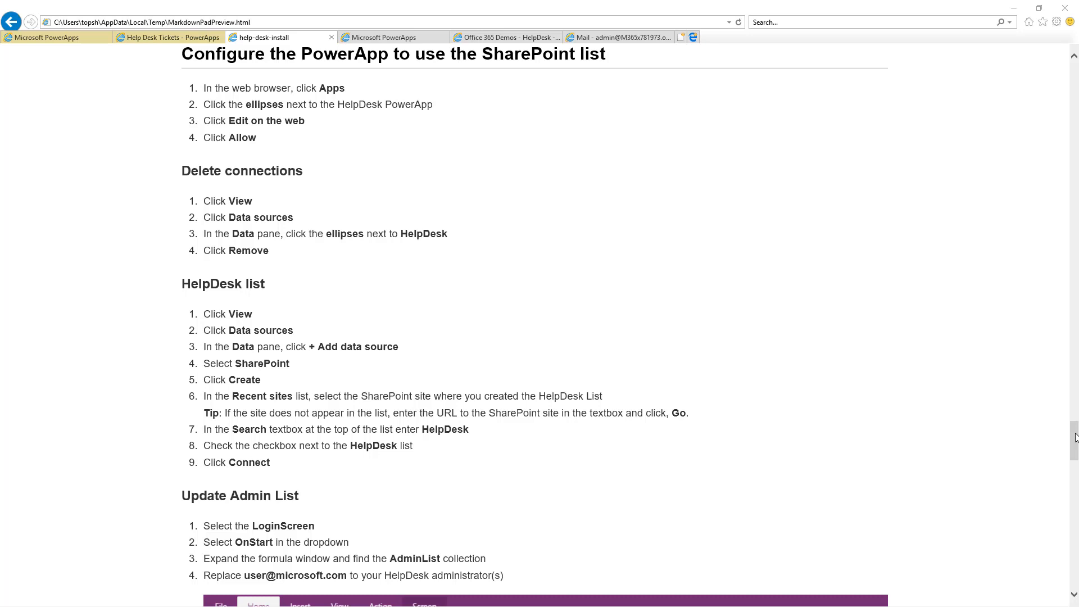
pyautogui.click(1076, 437)
pyautogui.moveTo(1076, 437); pyautogui.dragTo(1076, 517)
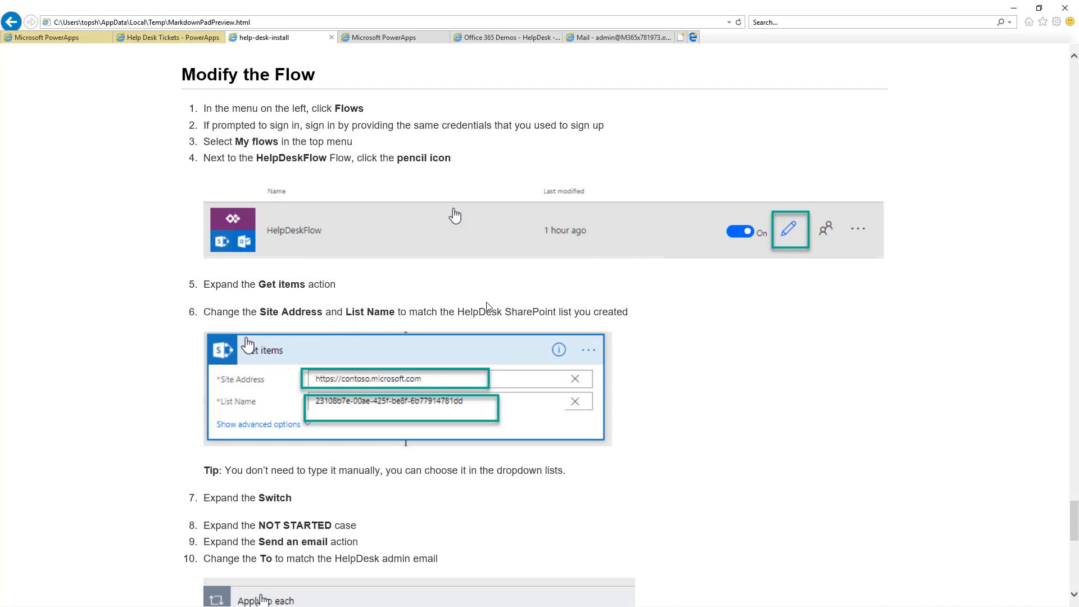
pyautogui.hotkey('ctrl', 'shift', 'Tab')
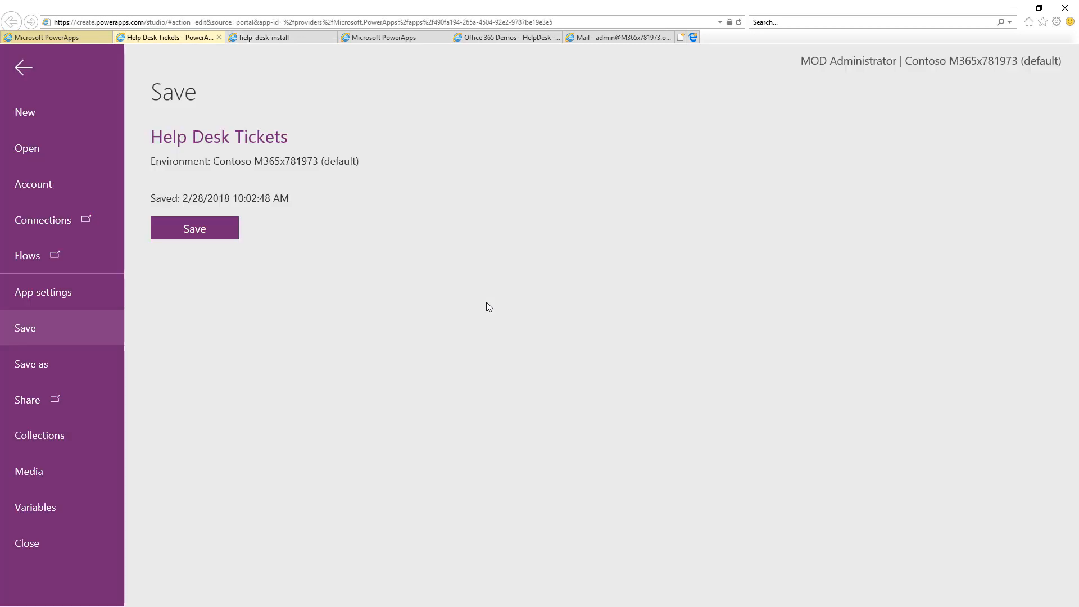
pyautogui.click(55, 258)
pyautogui.click(377, 42)
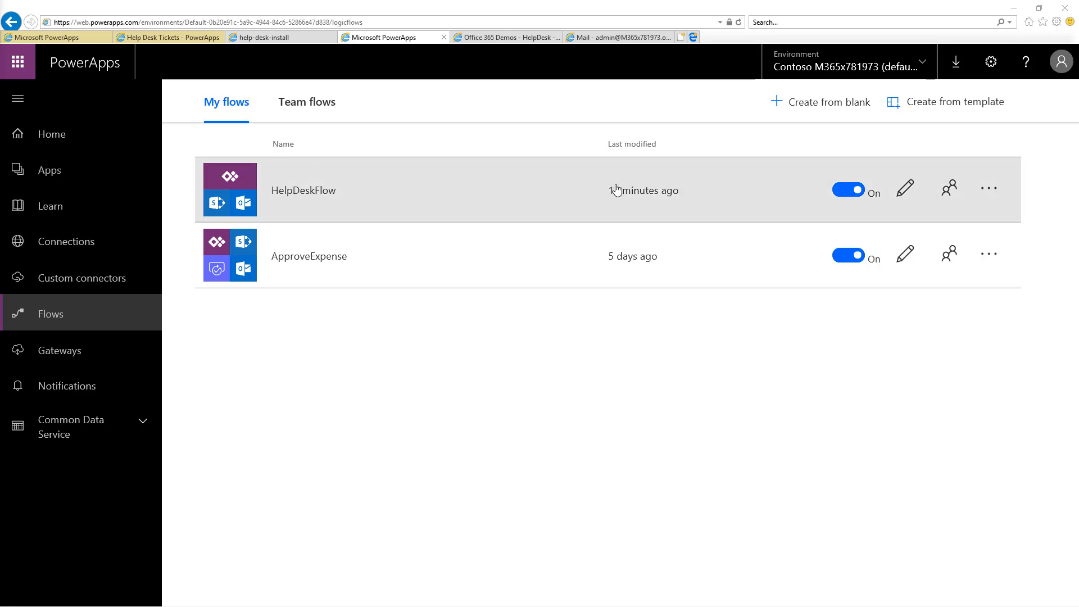
pyautogui.click(905, 191)
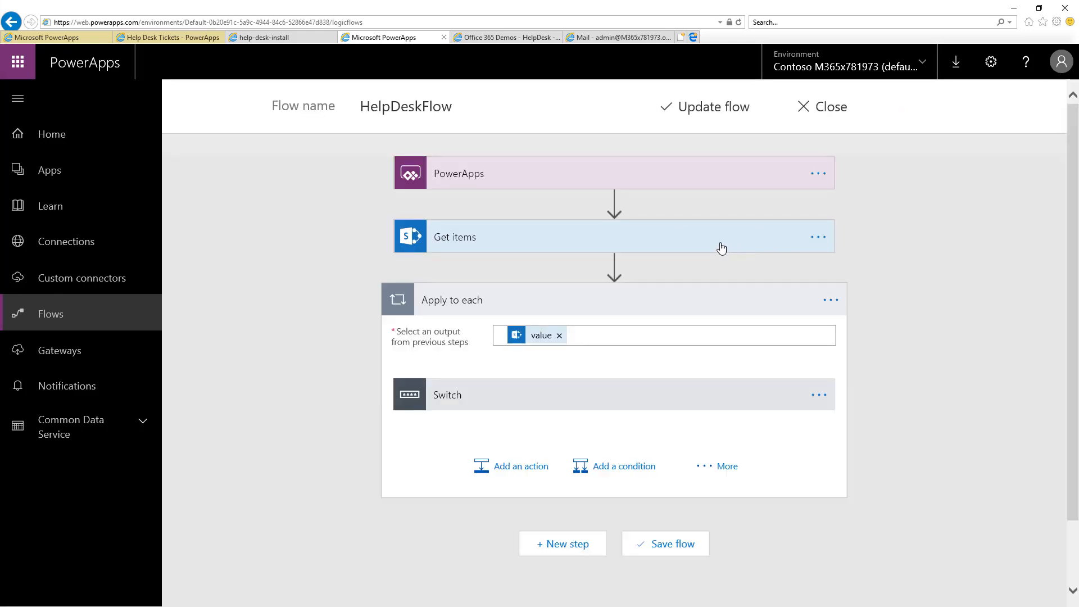
pyautogui.click(563, 237)
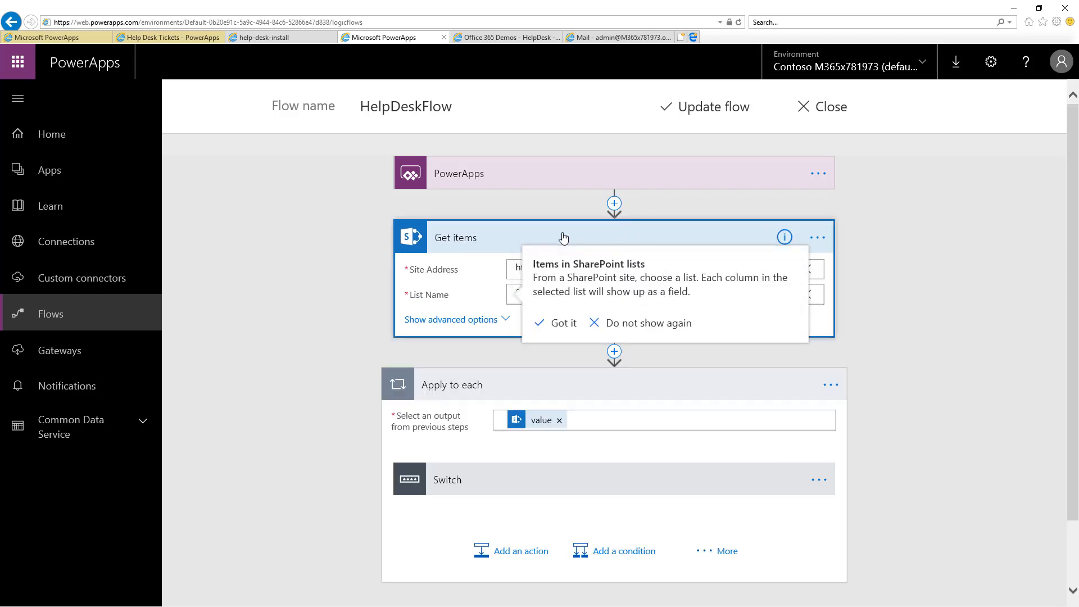
pyautogui.click(869, 292)
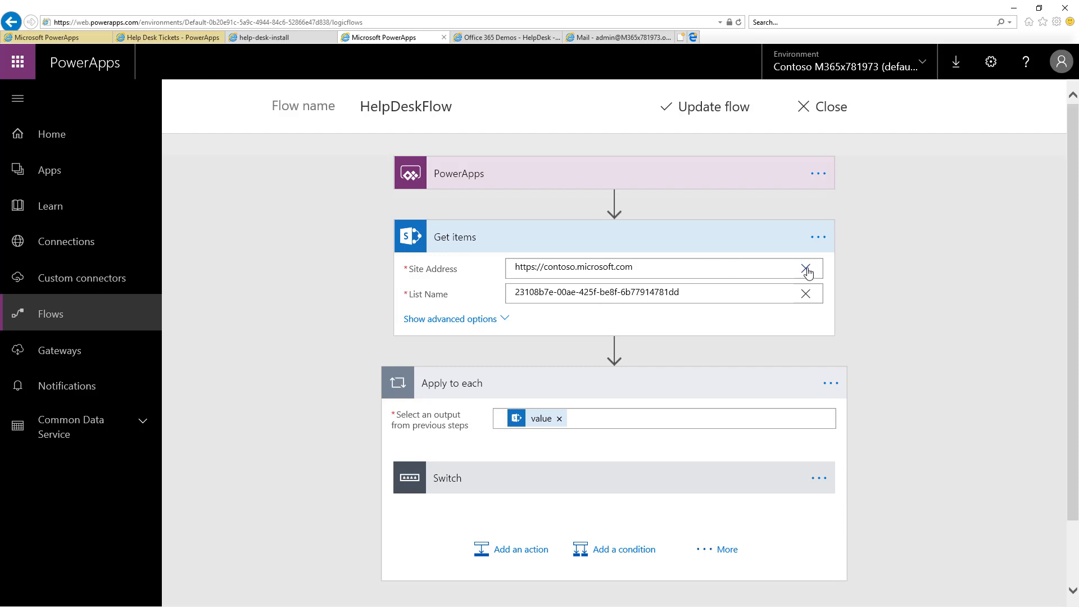
pyautogui.click(743, 269)
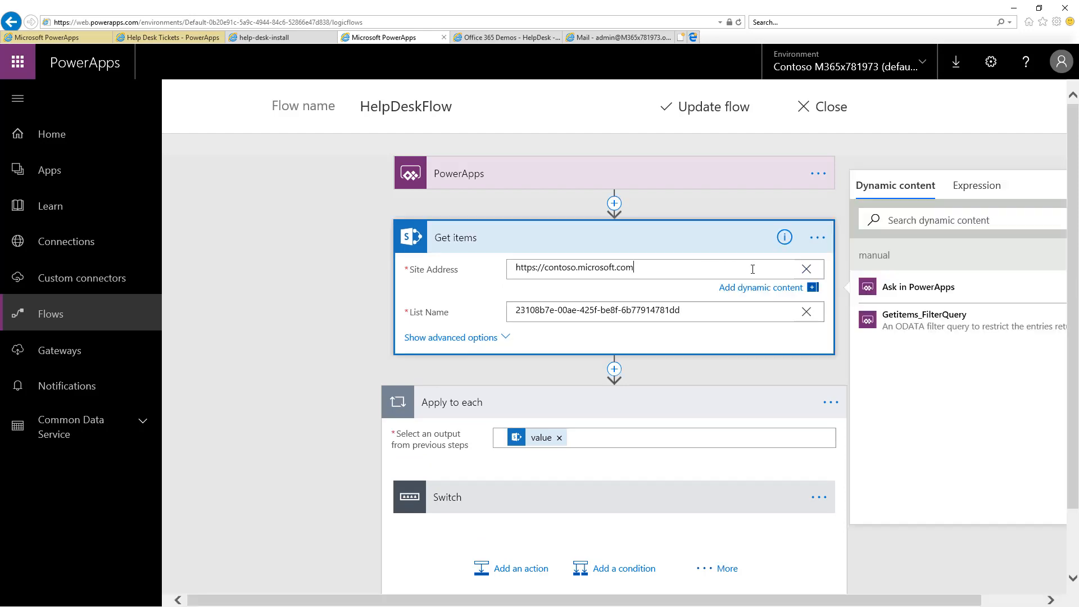
pyautogui.moveTo(753, 269); pyautogui.dragTo(501, 275)
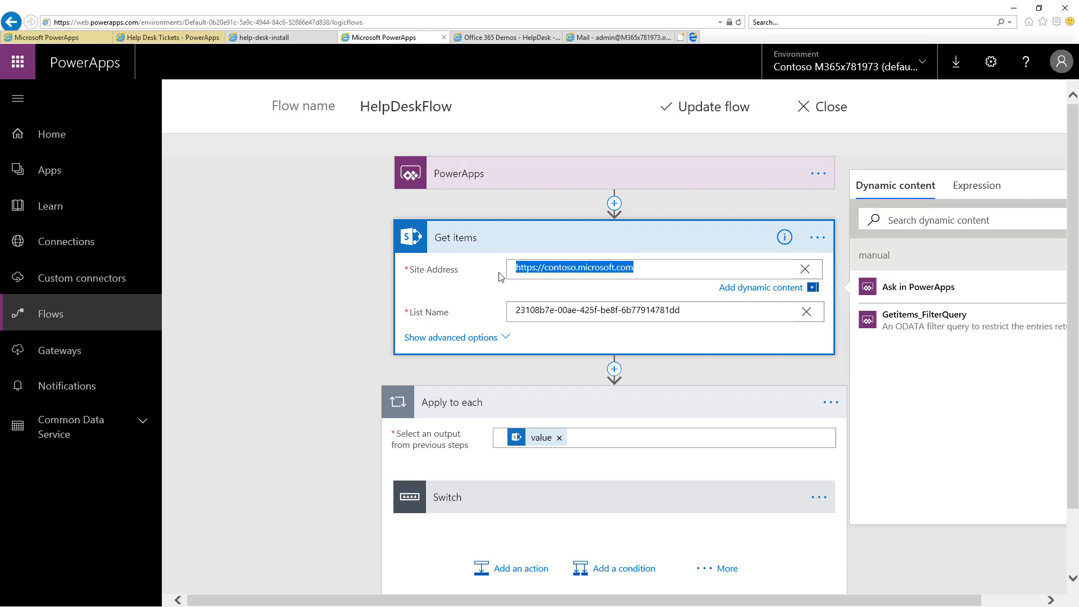
pyautogui.click(806, 270)
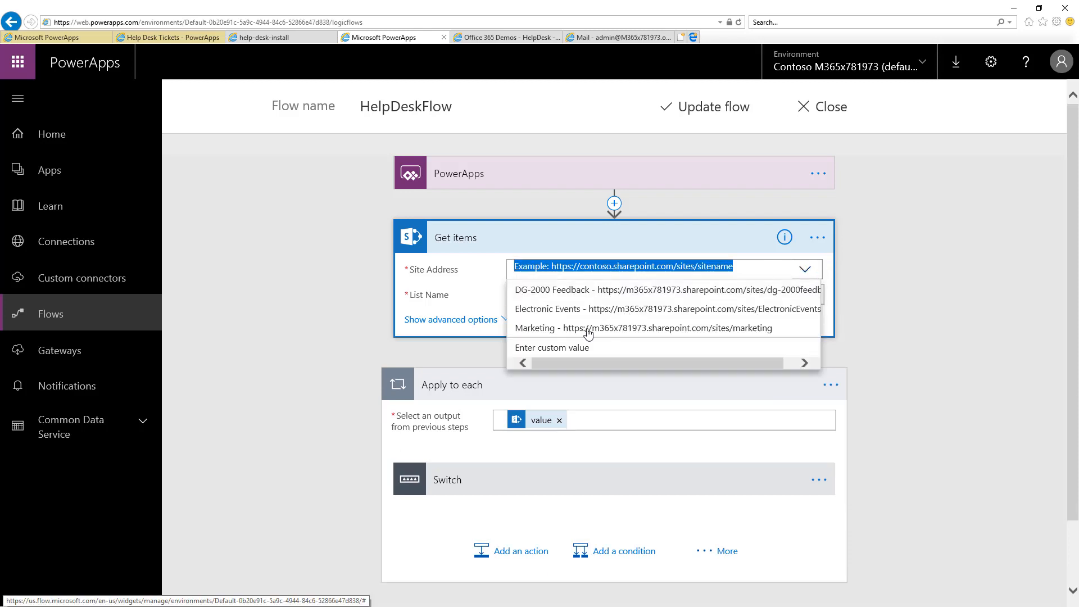
pyautogui.click(537, 350)
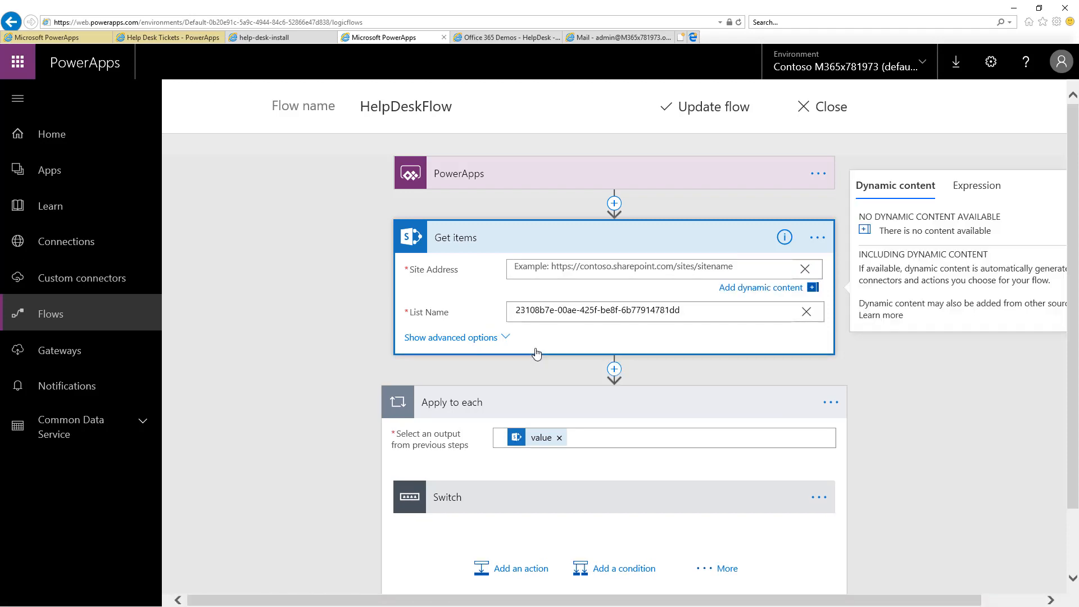
pyautogui.click(540, 270)
pyautogui.hotkey('ctrl', 'v')
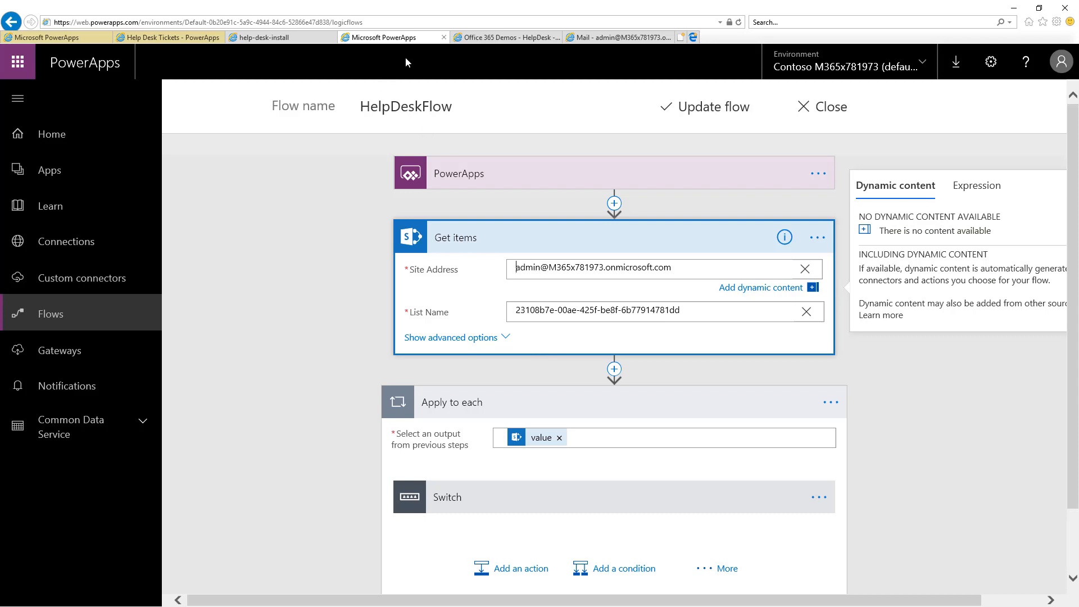
pyautogui.click(487, 38)
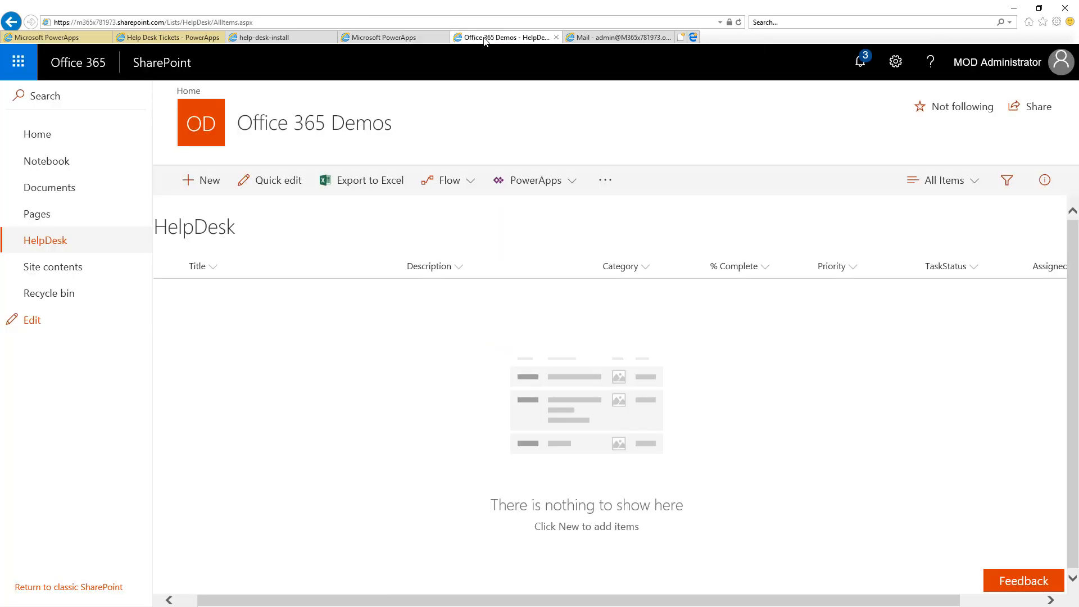
pyautogui.click(169, 24)
pyautogui.moveTo(165, 22); pyautogui.dragTo(54, 21)
pyautogui.hotkey('ctrl', 'c')
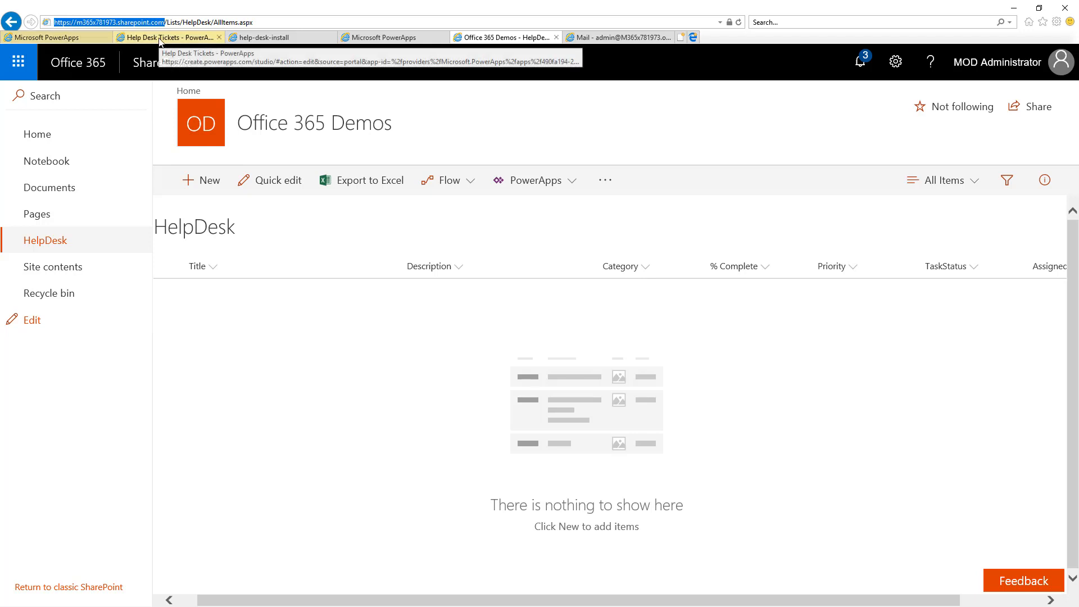
pyautogui.click(387, 38)
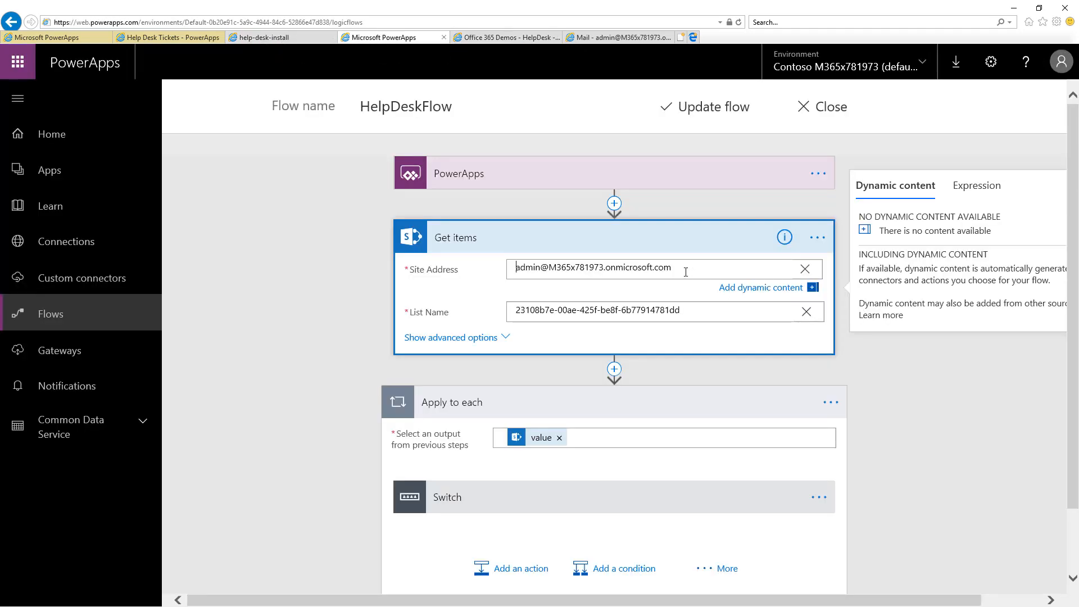
pyautogui.moveTo(686, 272); pyautogui.dragTo(509, 264)
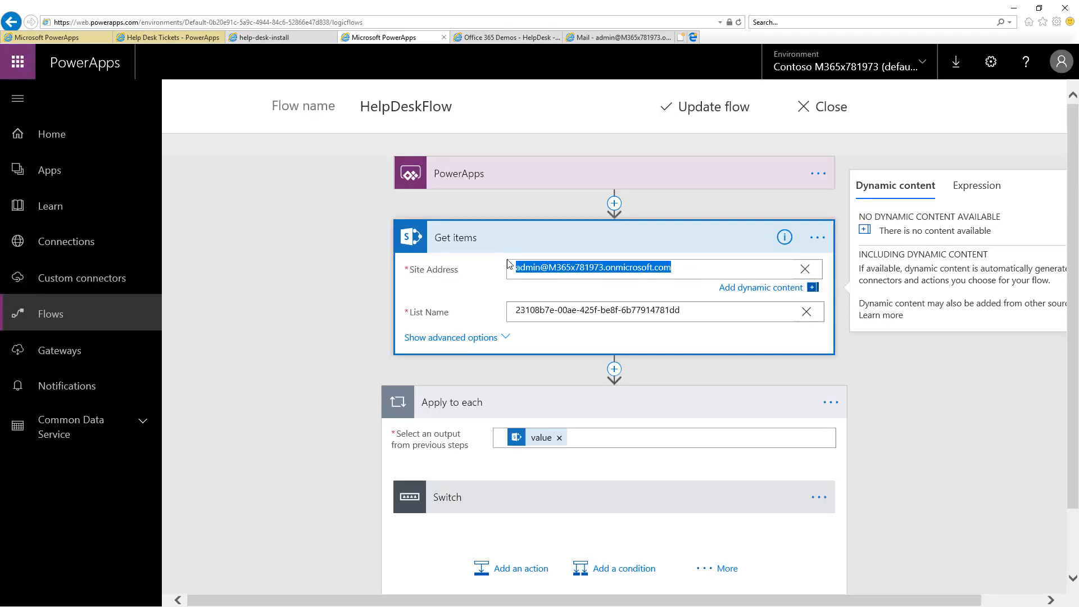
pyautogui.click(805, 269)
pyautogui.click(544, 347)
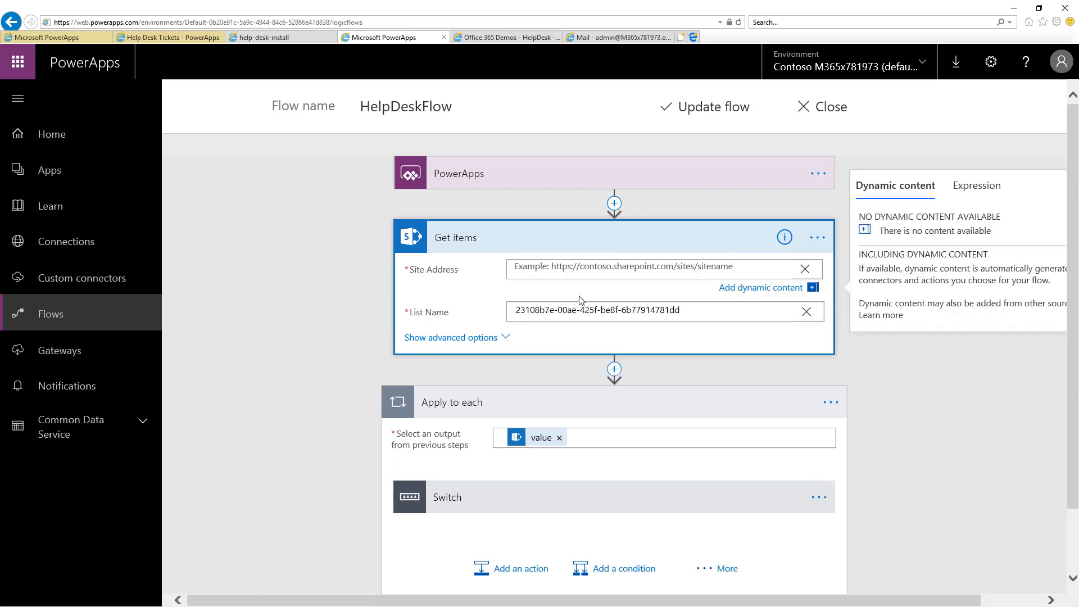
pyautogui.hotkey('ctrl', 'v')
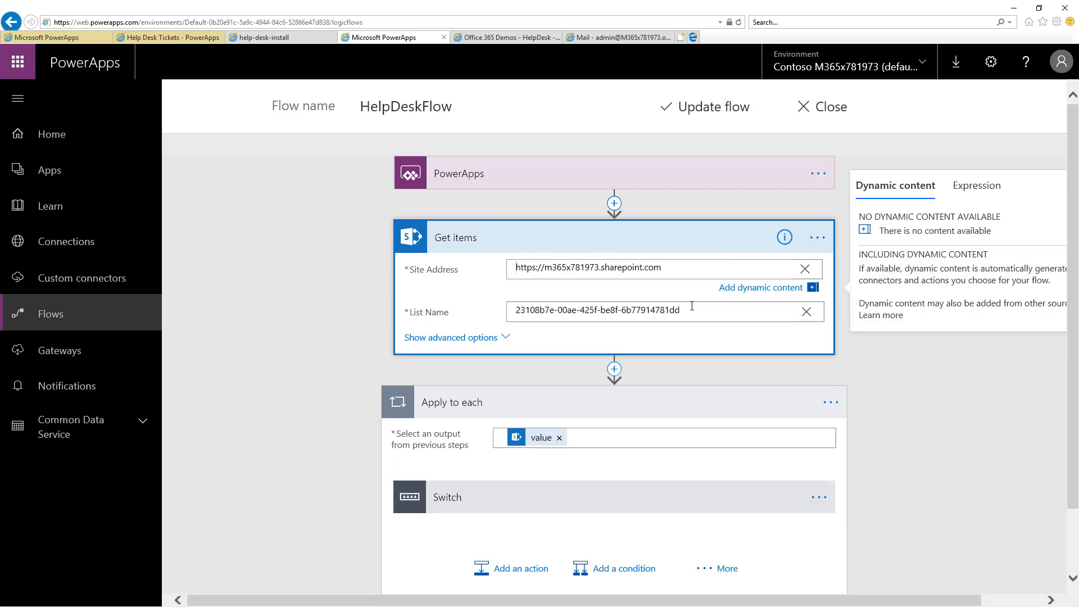
# Step: Clear the custom List Name in the Get items action and choose the HelpDesk list instead
pyautogui.click(708, 311)
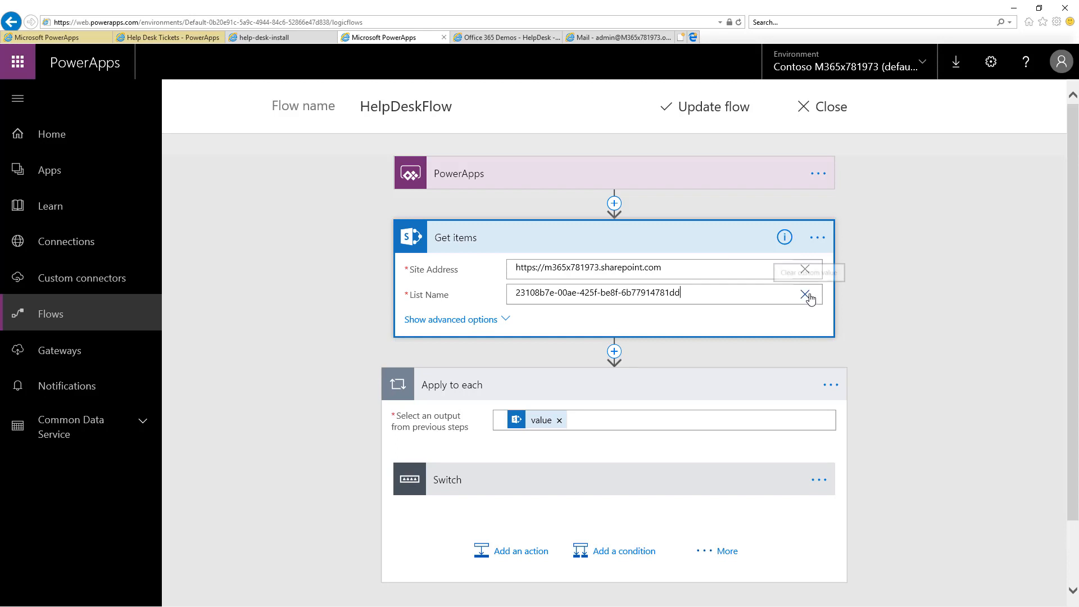
pyautogui.click(807, 295)
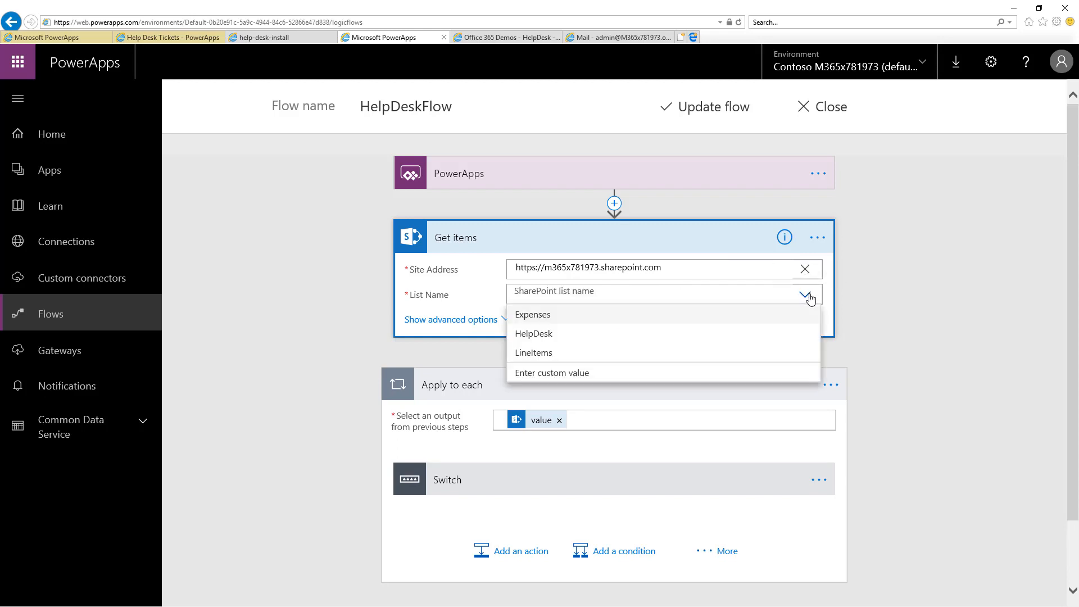
pyautogui.click(539, 335)
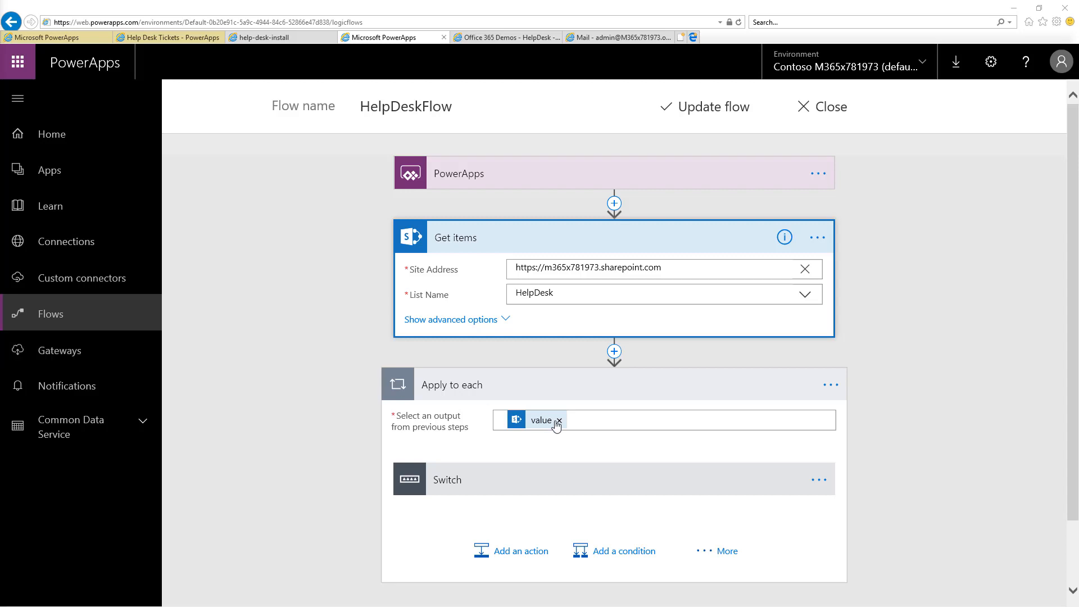
# Step: Expand the Switch in Apply to each, its NOT STARTED case and the Case not started notification e-mail action
pyautogui.click(532, 475)
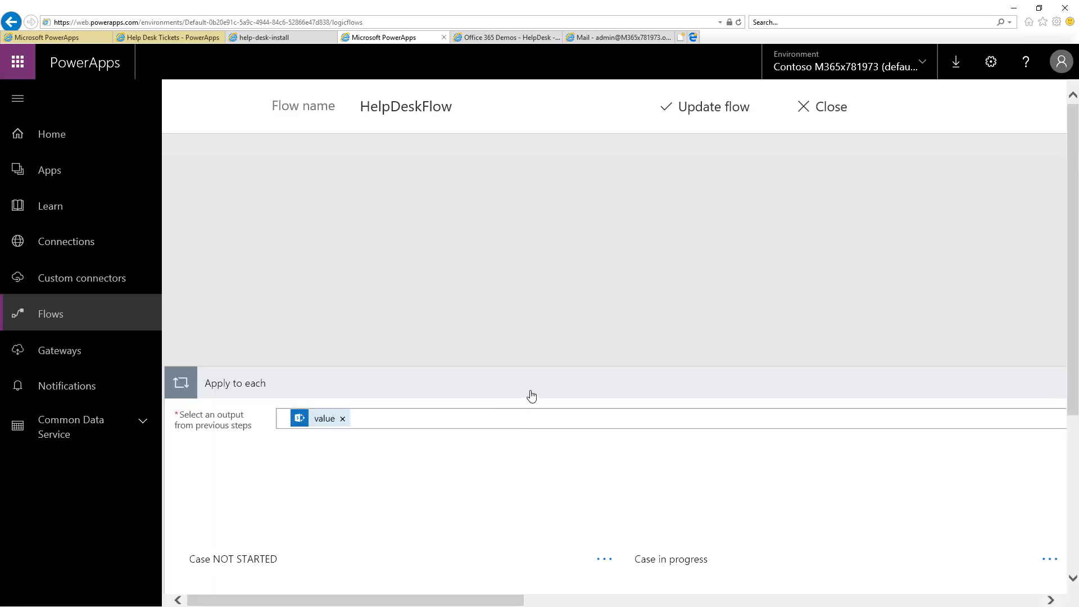
pyautogui.scroll(-2, 531, 402)
pyautogui.scroll(-2, 533, 395)
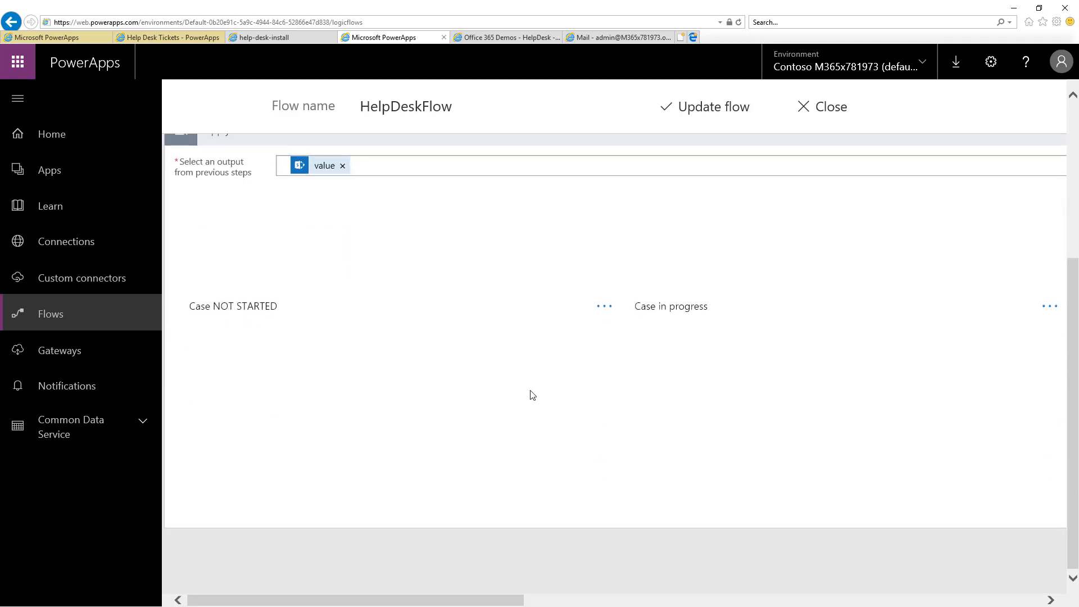
pyautogui.click(255, 311)
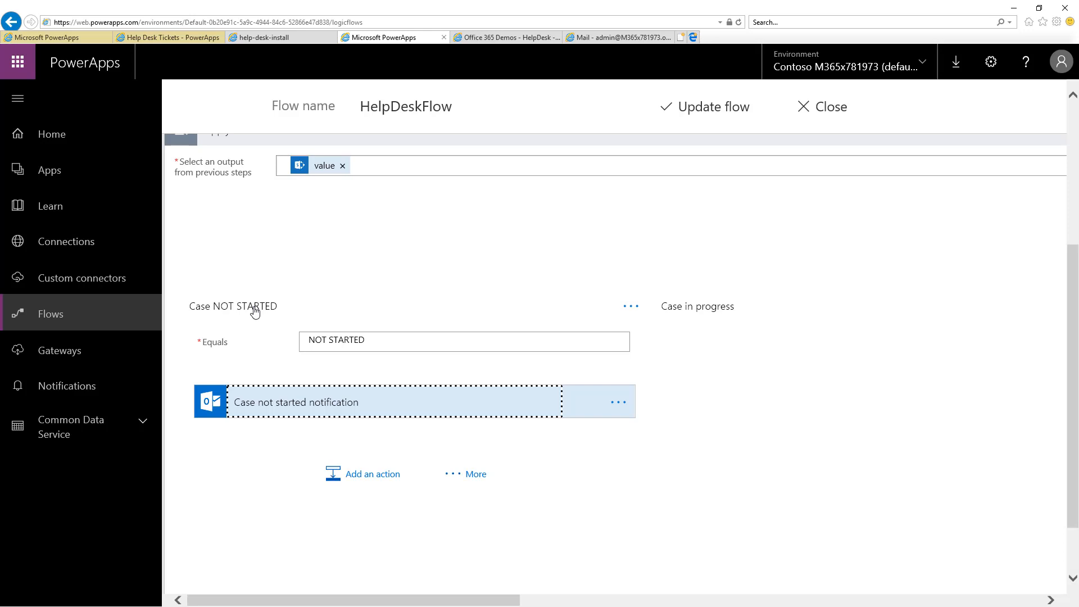
pyautogui.click(387, 409)
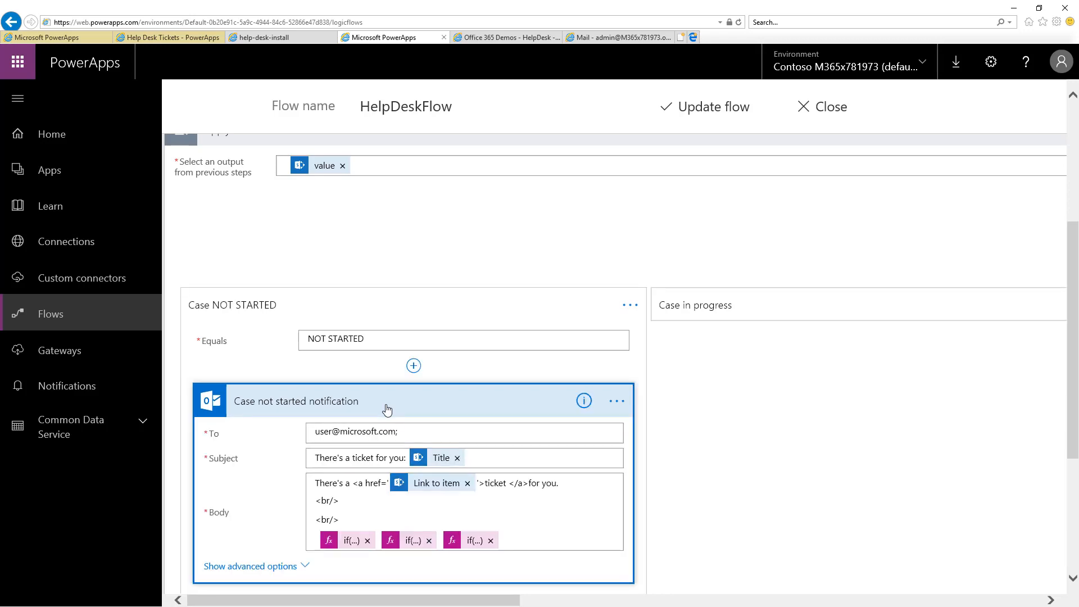
pyautogui.click(387, 406)
# Step: Replace the placeholder recipient of the Case not started notification with the administrator's account, and update the flow
pyautogui.moveTo(419, 438); pyautogui.dragTo(290, 437)
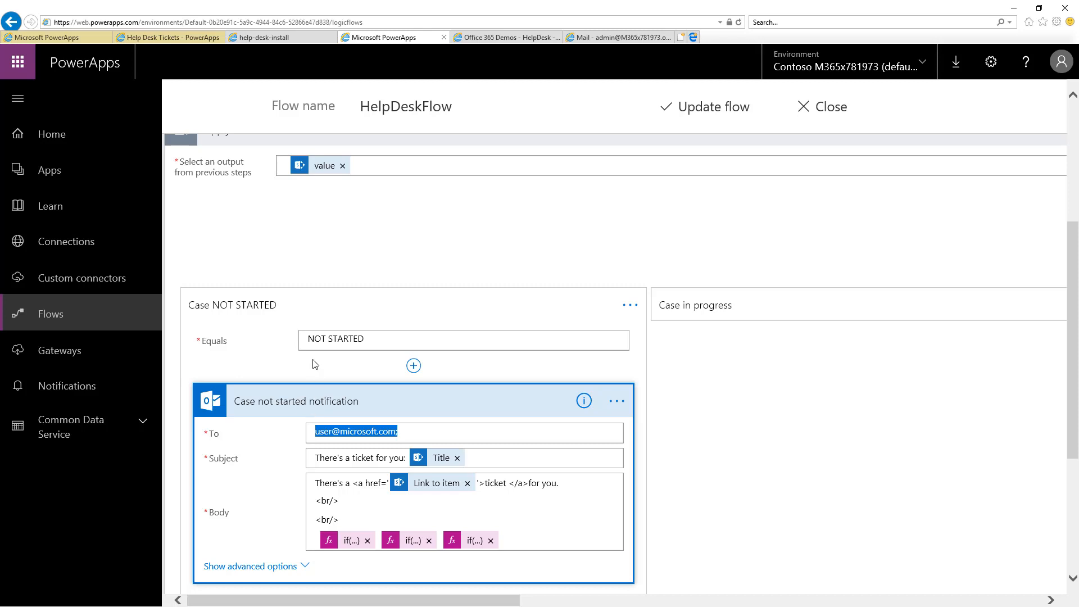
pyautogui.moveTo(435, 434); pyautogui.dragTo(309, 431)
pyautogui.moveTo(405, 434); pyautogui.dragTo(313, 433)
pyautogui.hotkey('ctrl', 'v')
pyautogui.moveTo(398, 432); pyautogui.dragTo(309, 433)
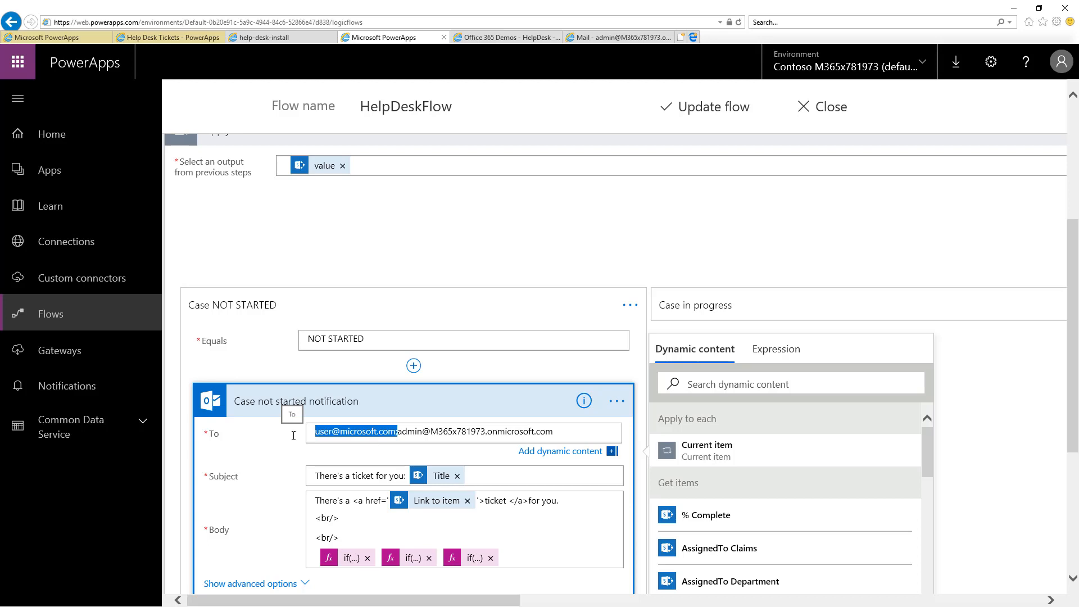
pyautogui.press('BackSpace')
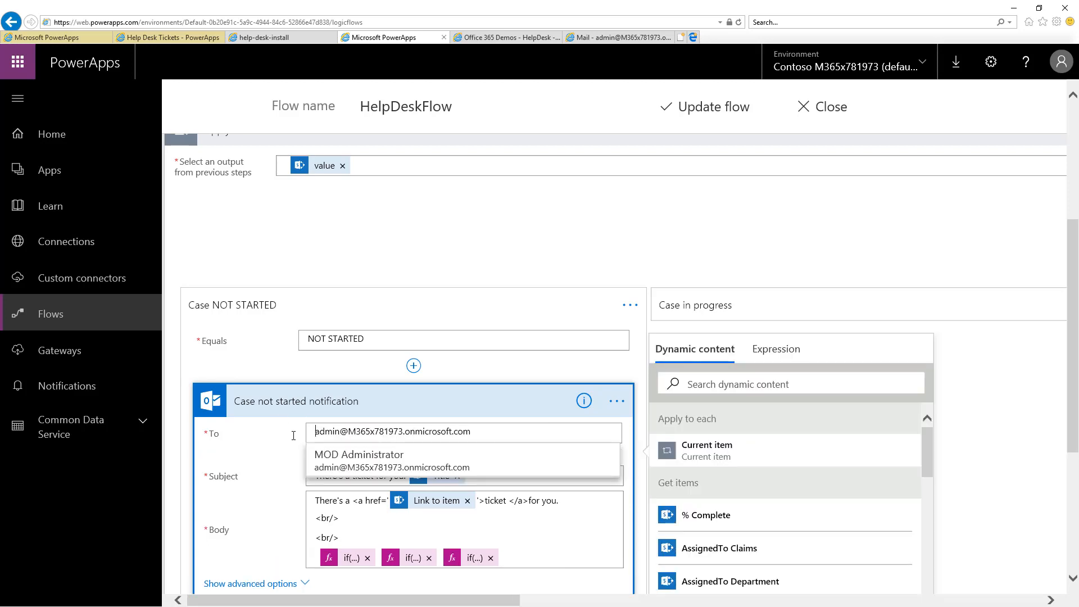
pyautogui.click(365, 466)
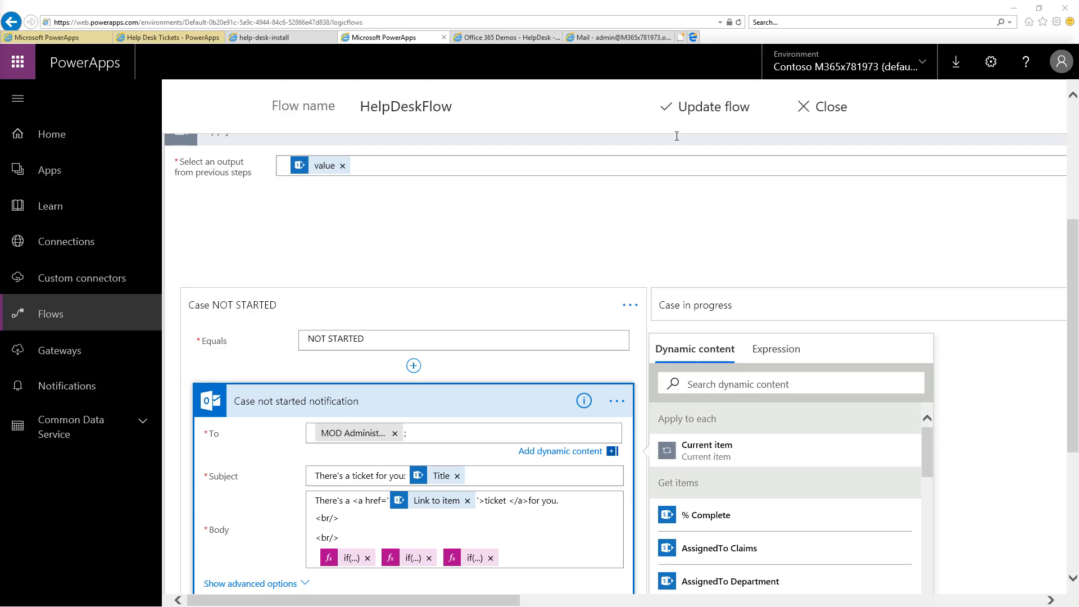
pyautogui.click(720, 107)
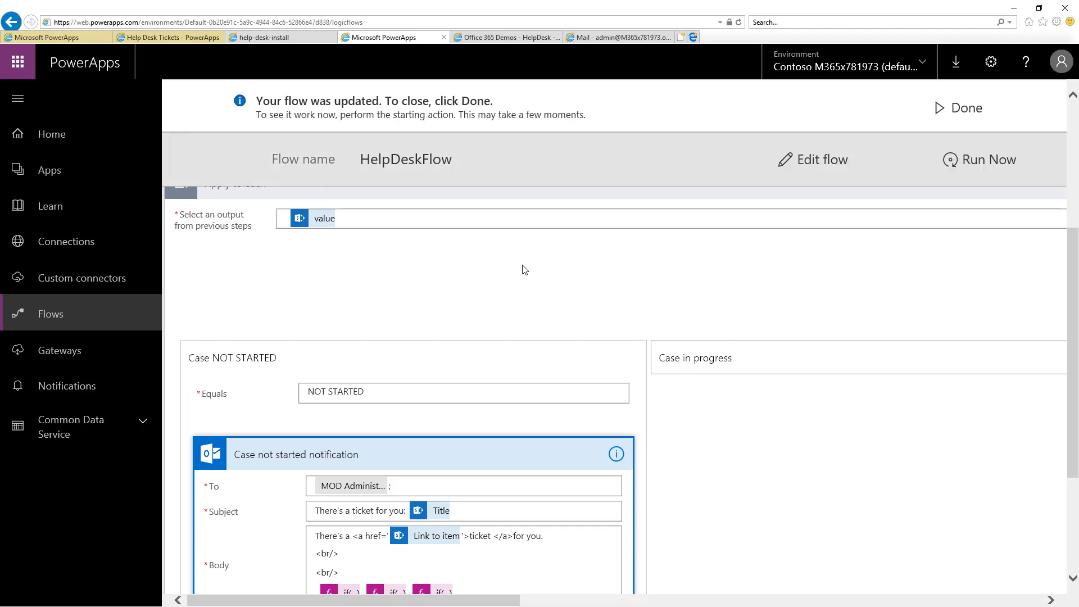
# Step: Return to the PowerApps apps list and launch the Help Desk Tickets app
pyautogui.click(61, 38)
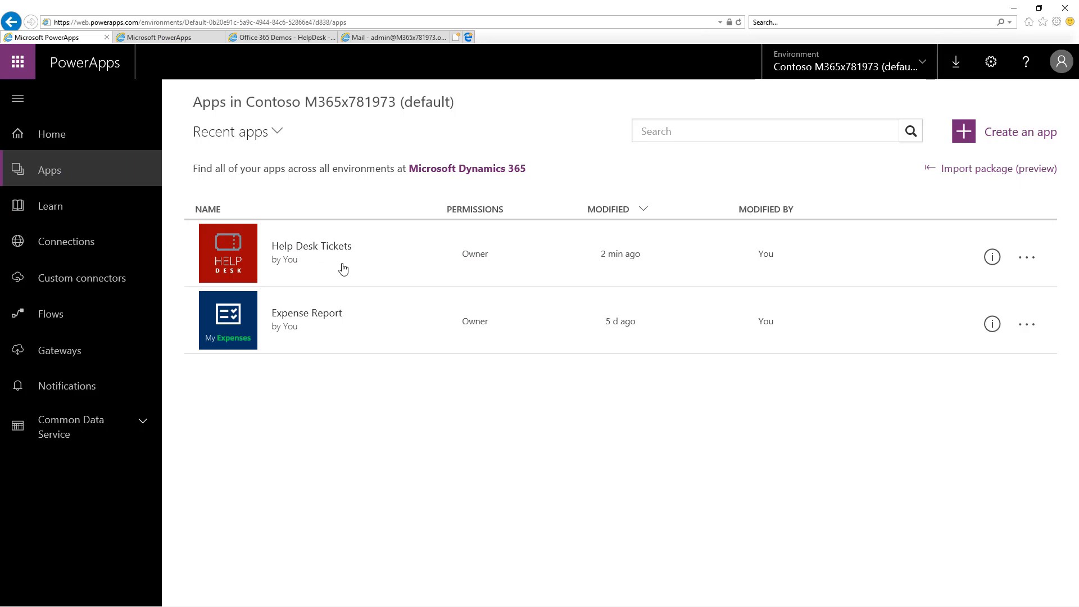
pyautogui.click(344, 269)
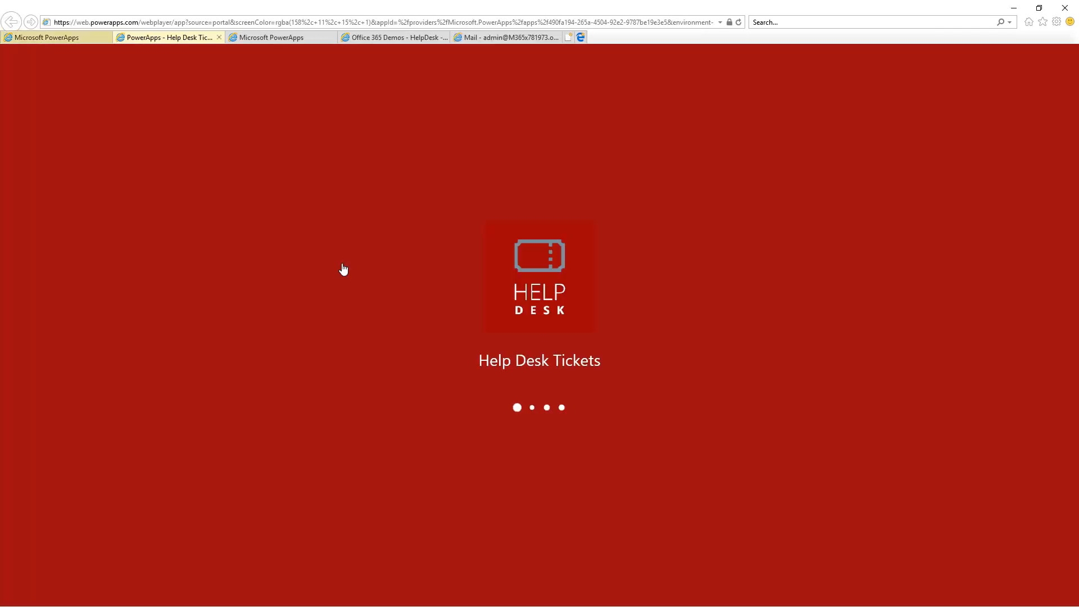